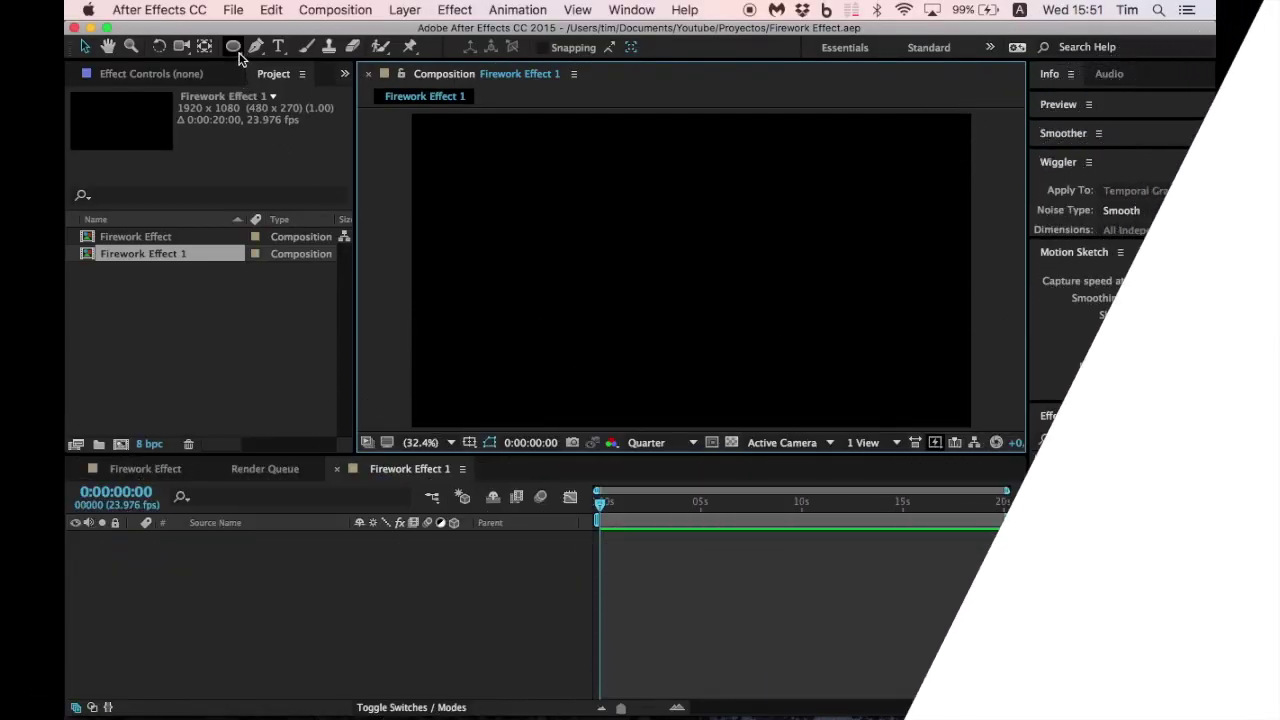
Step: Select the Ellipse Tool and set its shape fill to None
{"action": "left_click_drag", "start_coordinate": [233, 46], "coordinate": [347, 93]}
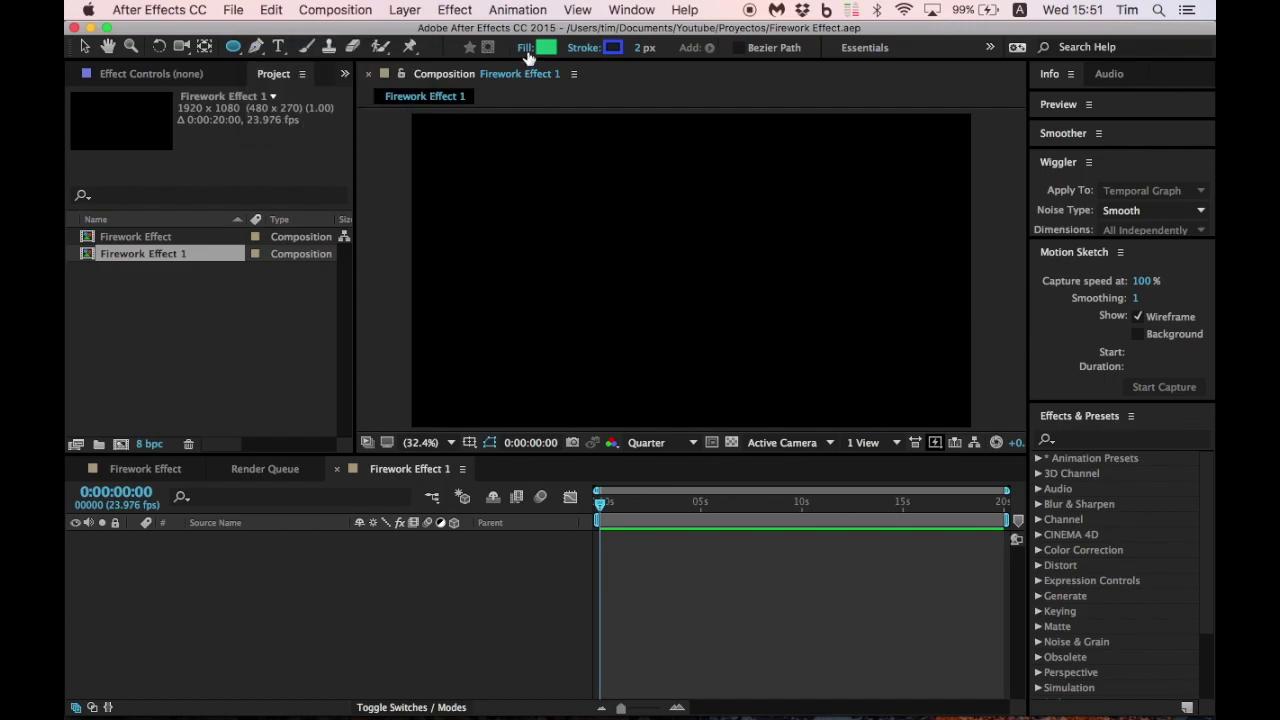
{"action": "left_click", "coordinate": [526, 50]}
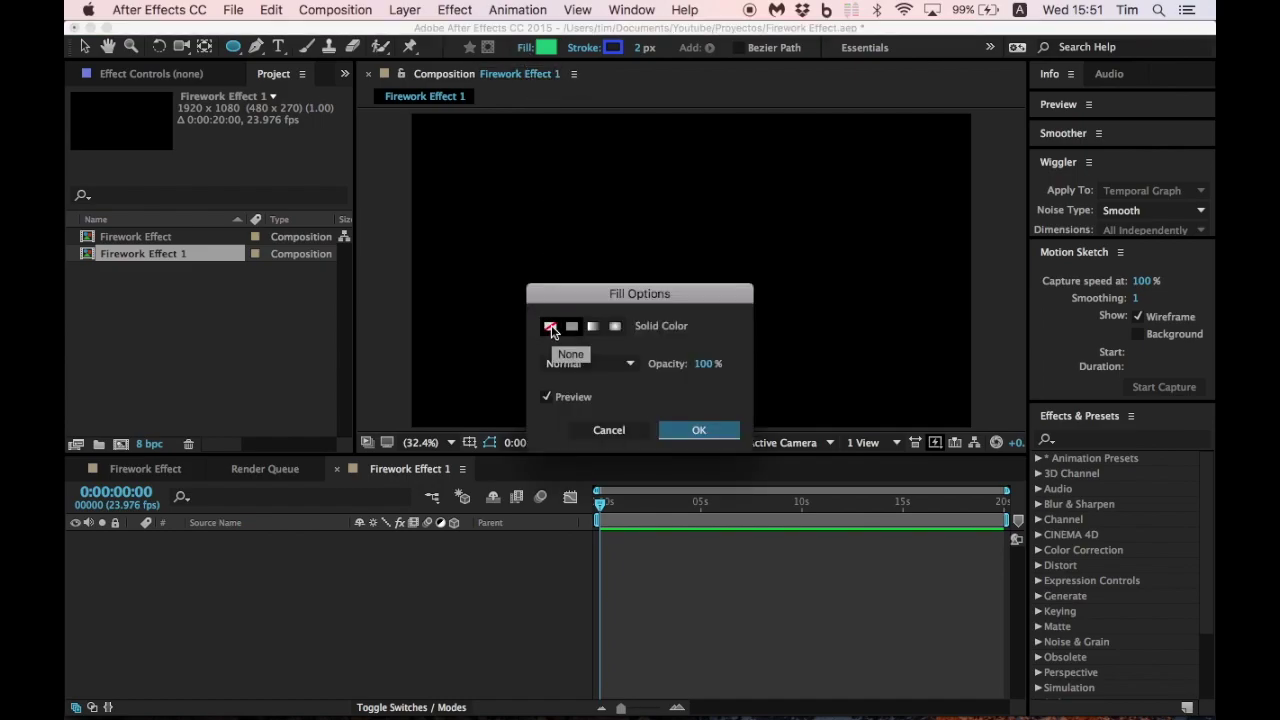
{"action": "left_click", "coordinate": [549, 330]}
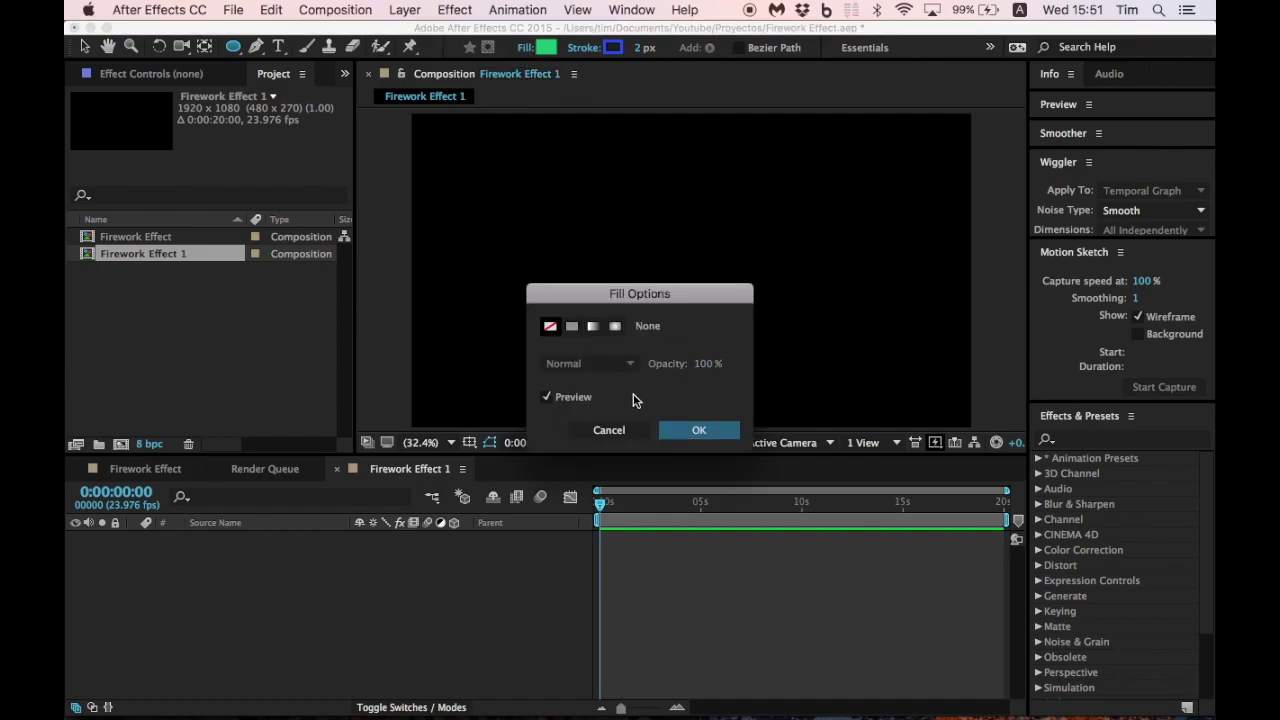
{"action": "left_click", "coordinate": [682, 432]}
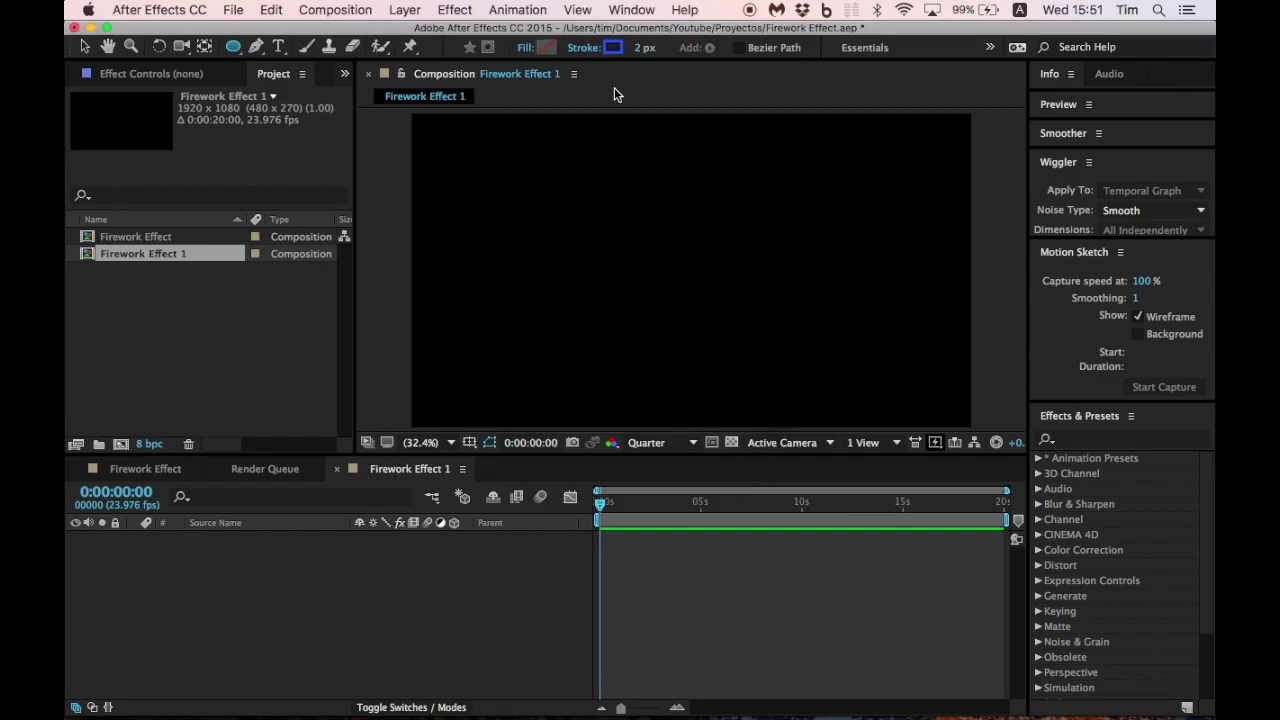
Step: Set the shape stroke colour to magenta C914C4
{"action": "left_click", "coordinate": [614, 48]}
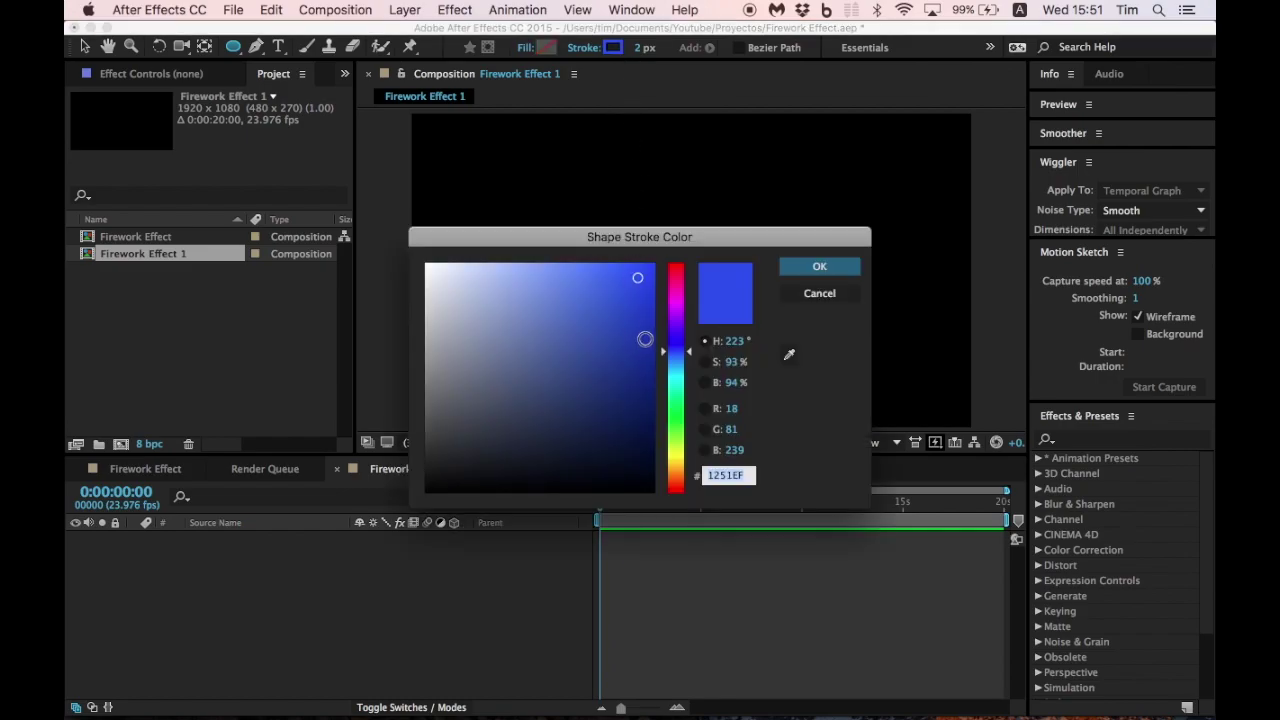
{"action": "left_click", "coordinate": [679, 301]}
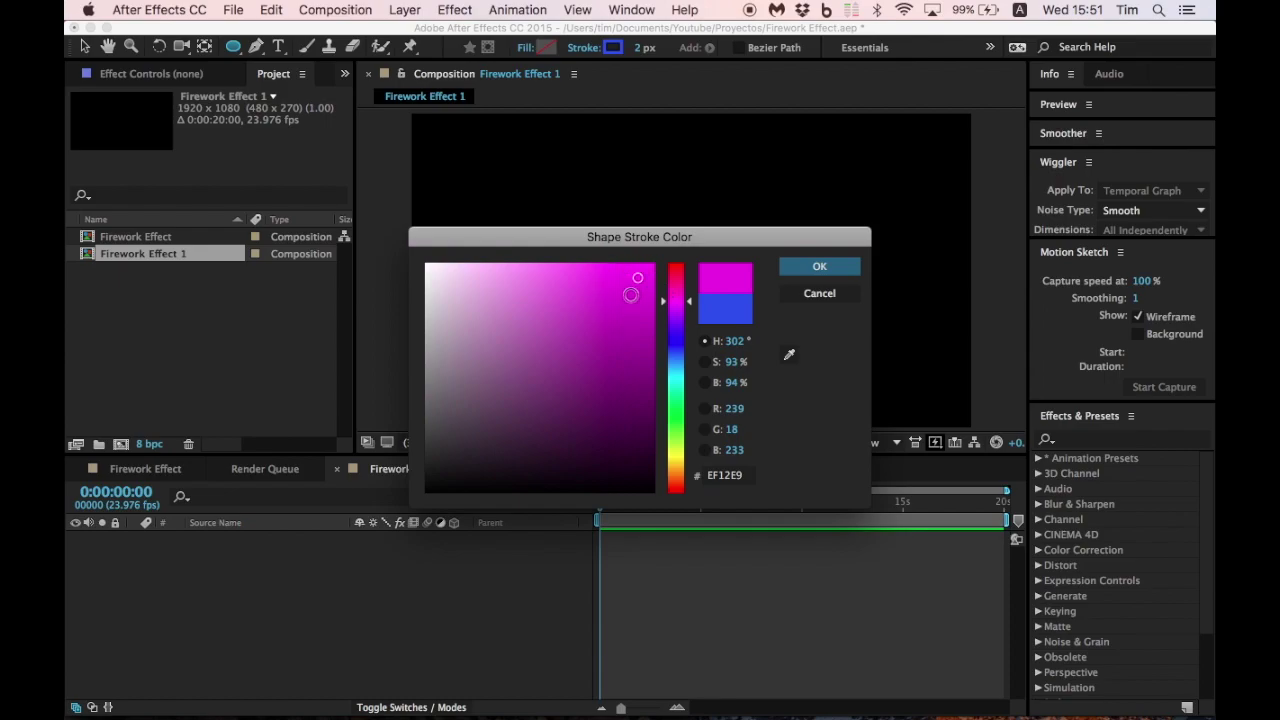
{"action": "left_click", "coordinate": [632, 312]}
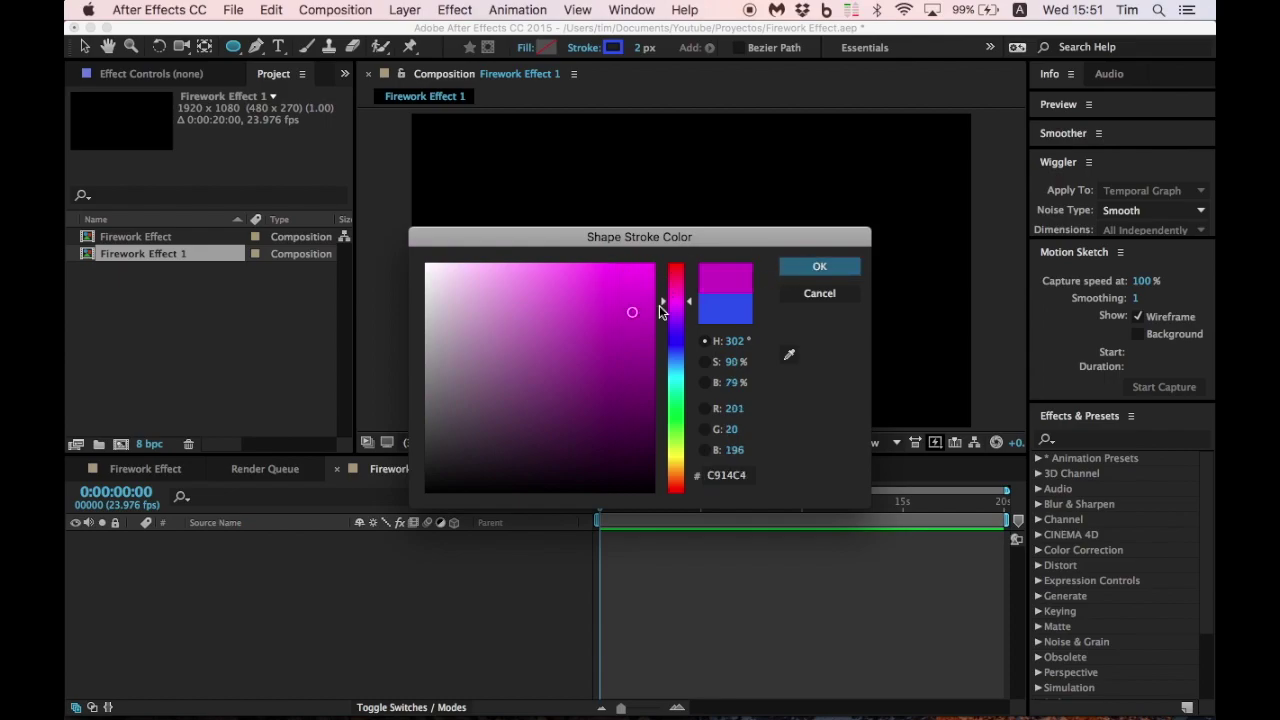
{"action": "left_click", "coordinate": [815, 265]}
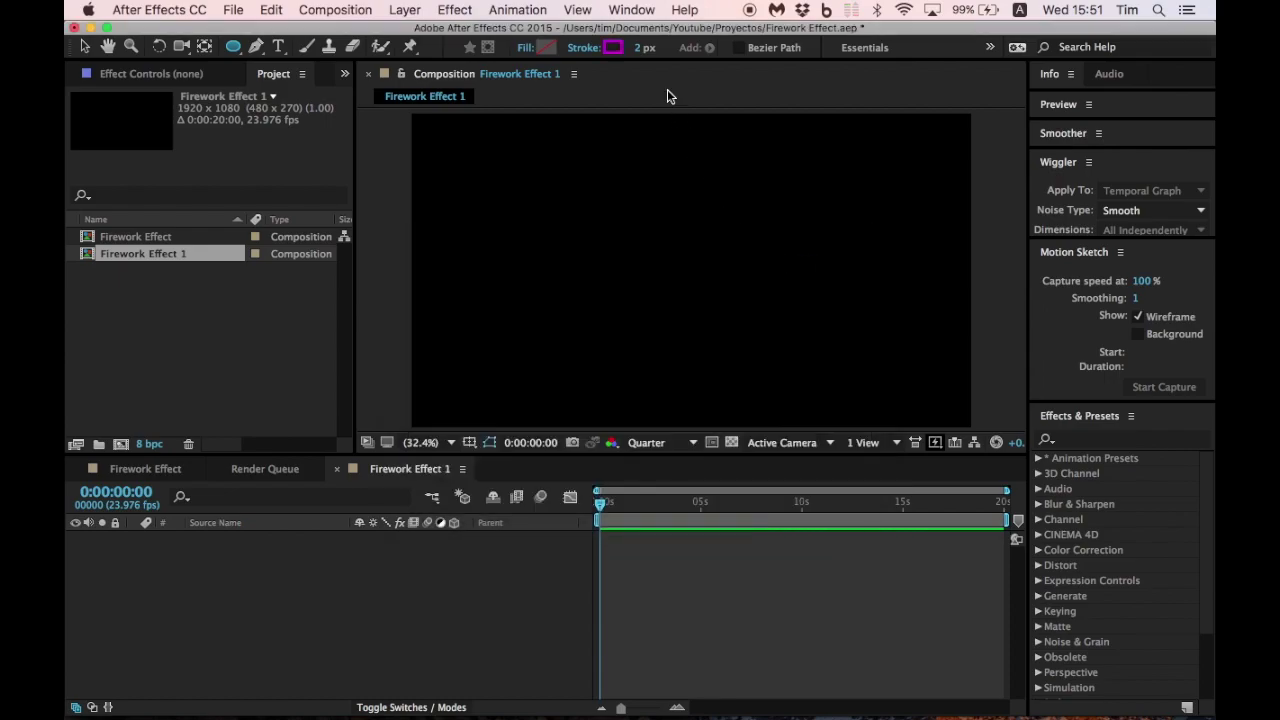
Step: Set the shape stroke width to 10 px
{"action": "left_click", "coordinate": [640, 50]}
{"action": "type", "text": "10"}
{"action": "key", "text": "Return"}
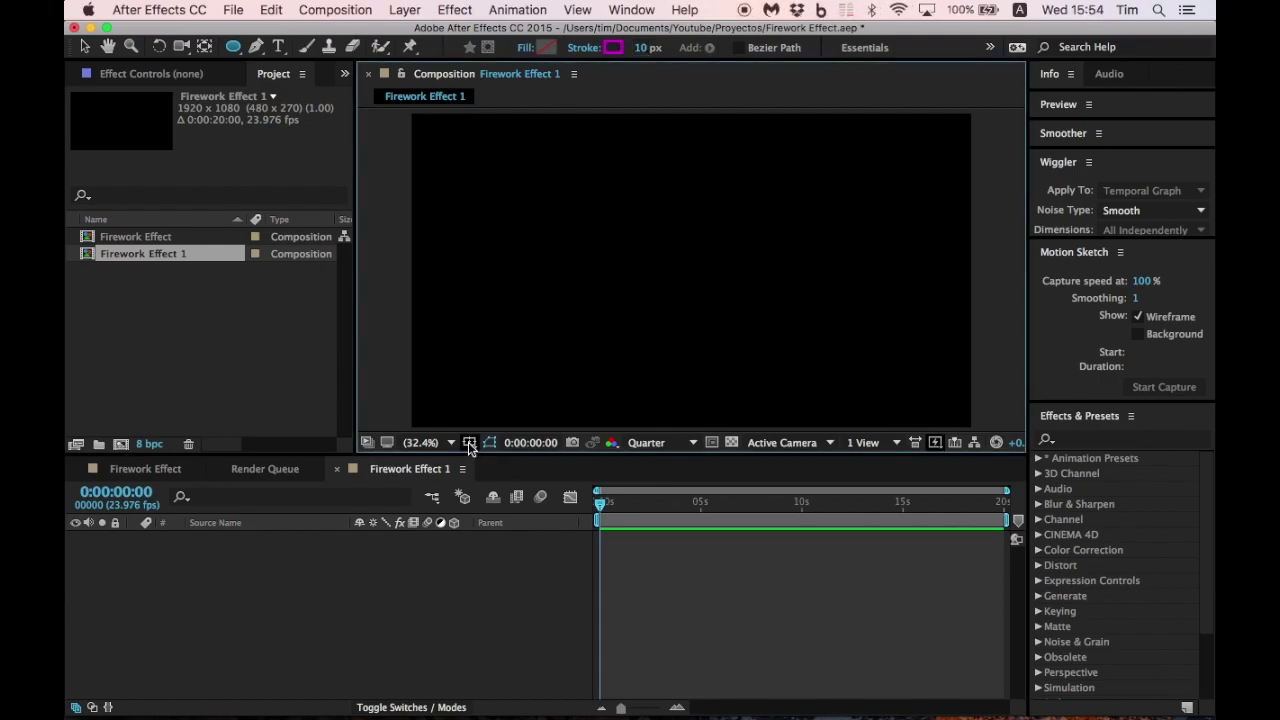
Step: Turn on title/action safe guides and draw a magenta circle from the composition centre
{"action": "left_click", "coordinate": [468, 442]}
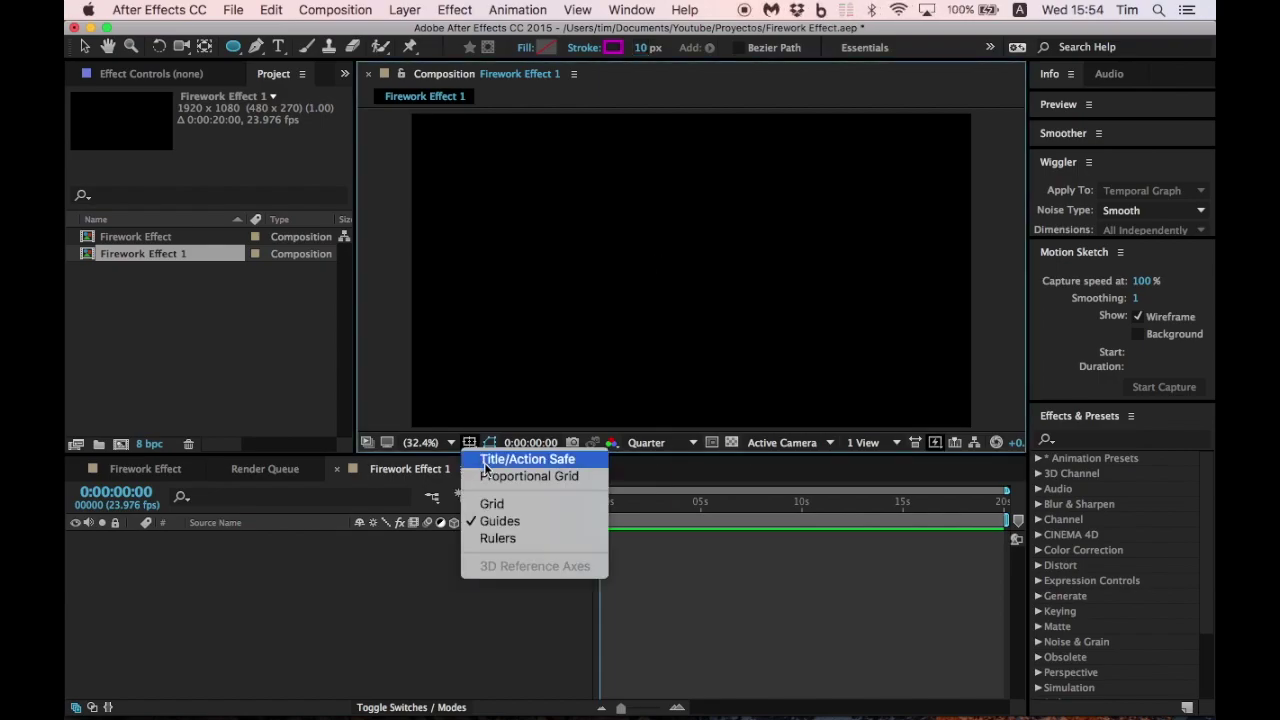
{"action": "left_click", "coordinate": [485, 466]}
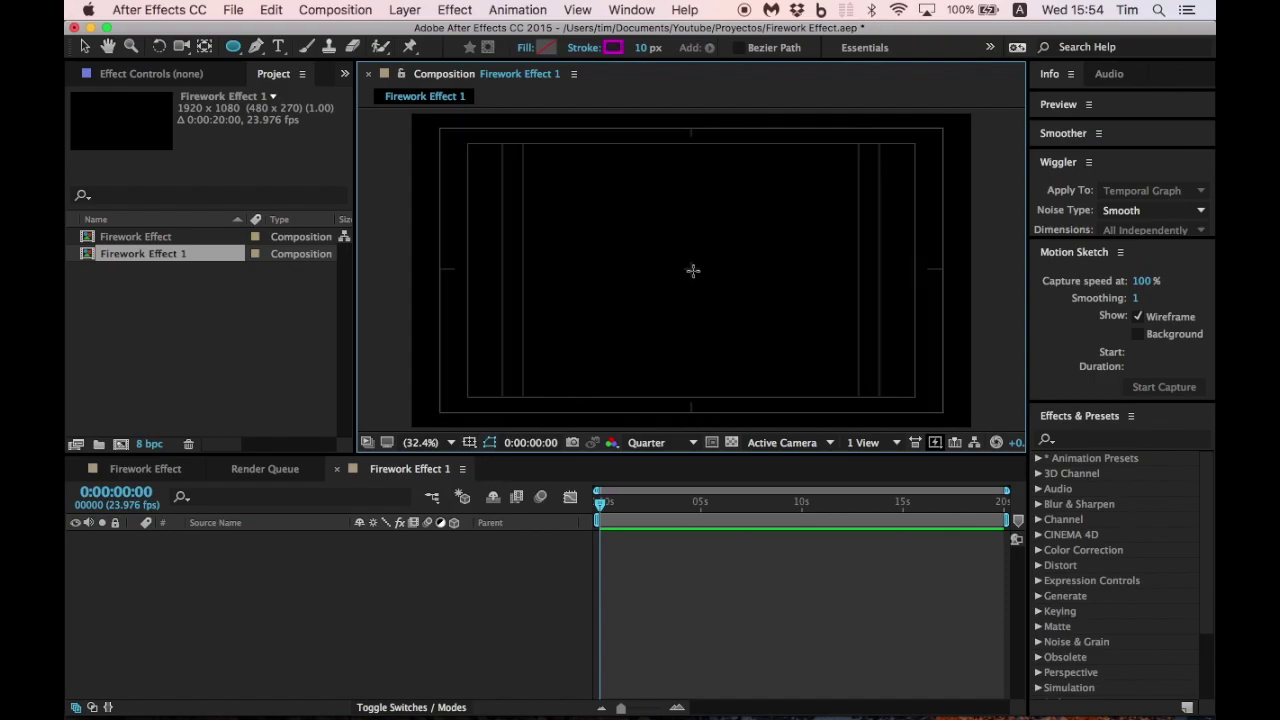
{"action": "left_click_drag", "start_coordinate": [692, 268], "coordinate": [718, 204]}
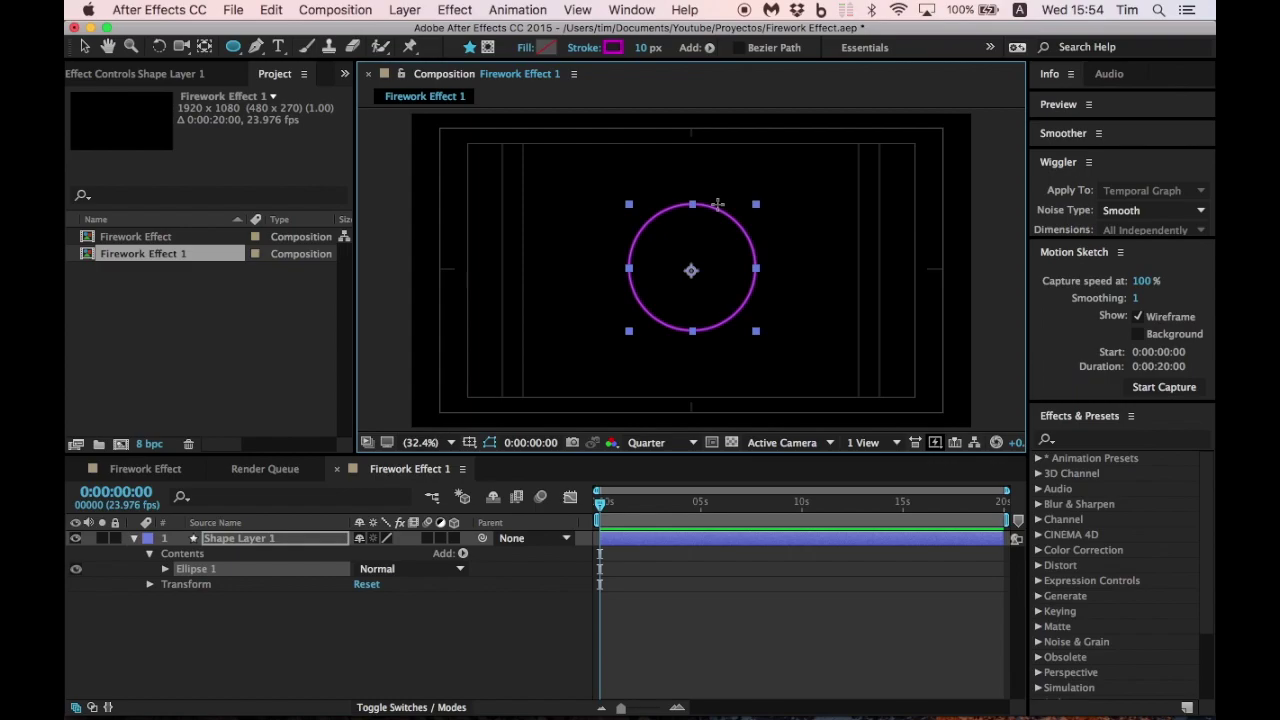
Step: Add a Dash and a Gap, both 10, to Ellipse 1's Stroke 1
{"action": "left_click", "coordinate": [165, 568]}
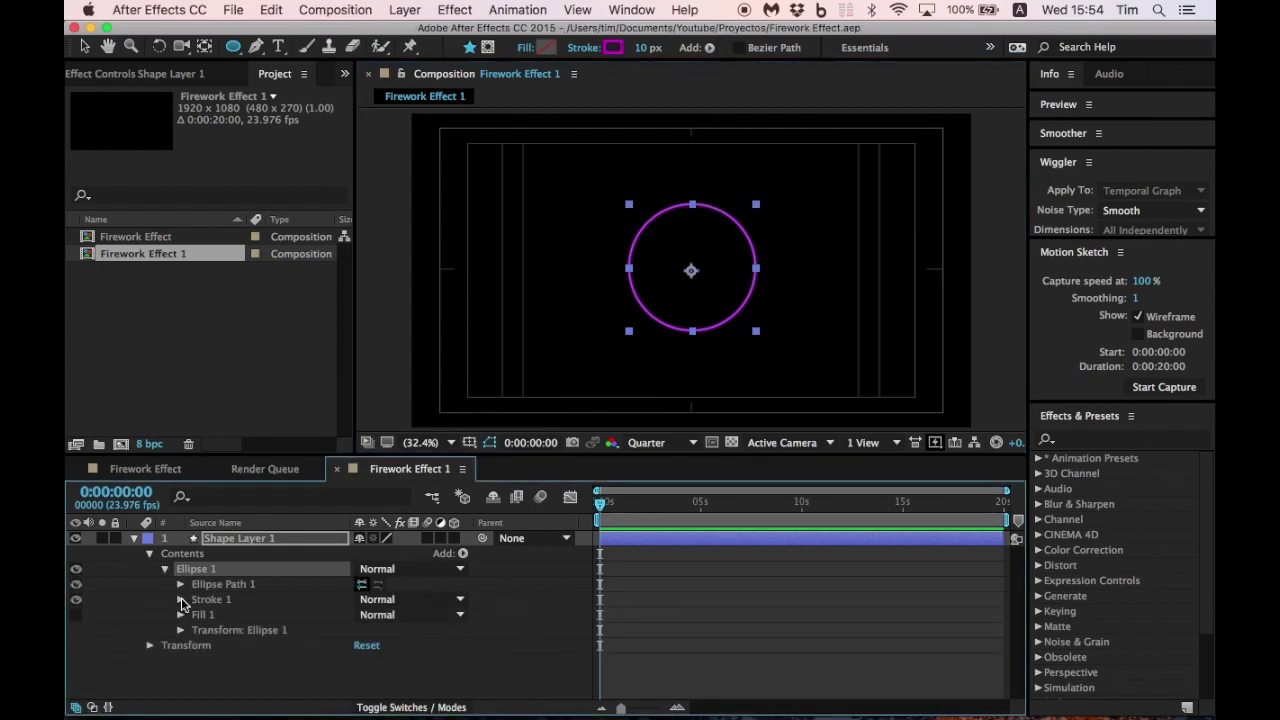
{"action": "left_click", "coordinate": [181, 600]}
{"action": "scroll", "coordinate": [181, 603], "scroll_direction": "down", "scroll_amount": 3}
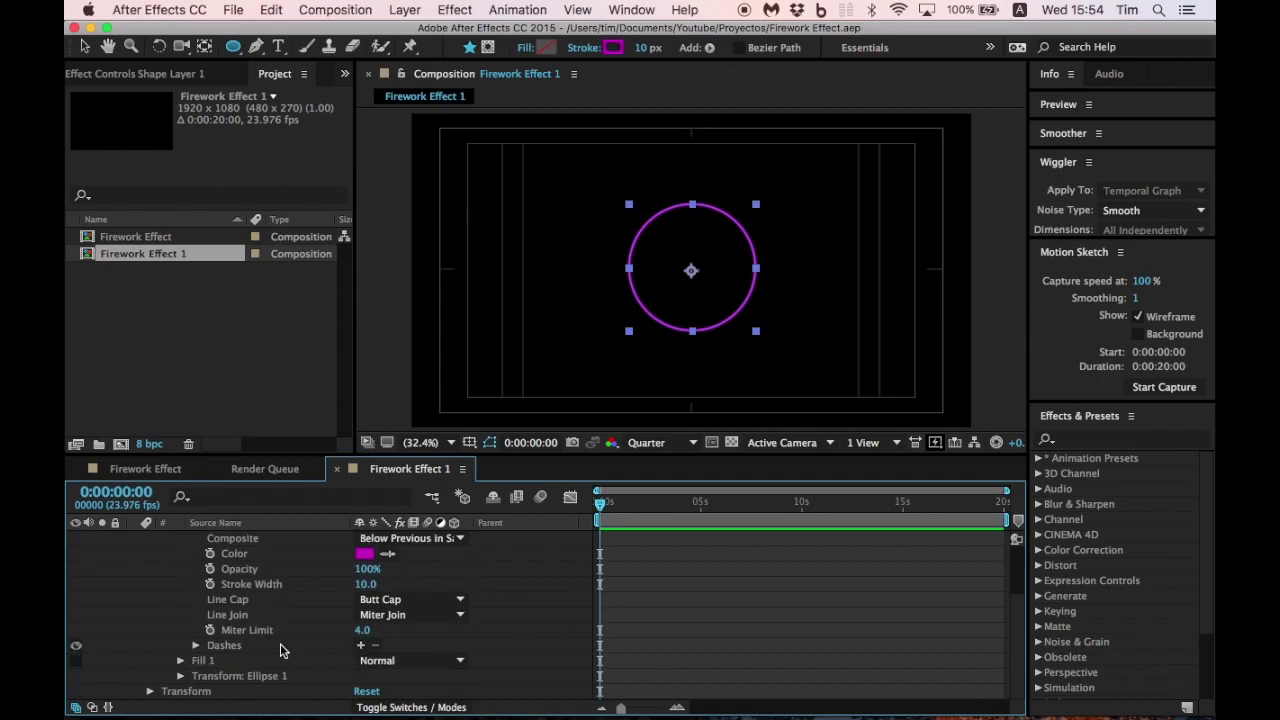
{"action": "left_click", "coordinate": [363, 646]}
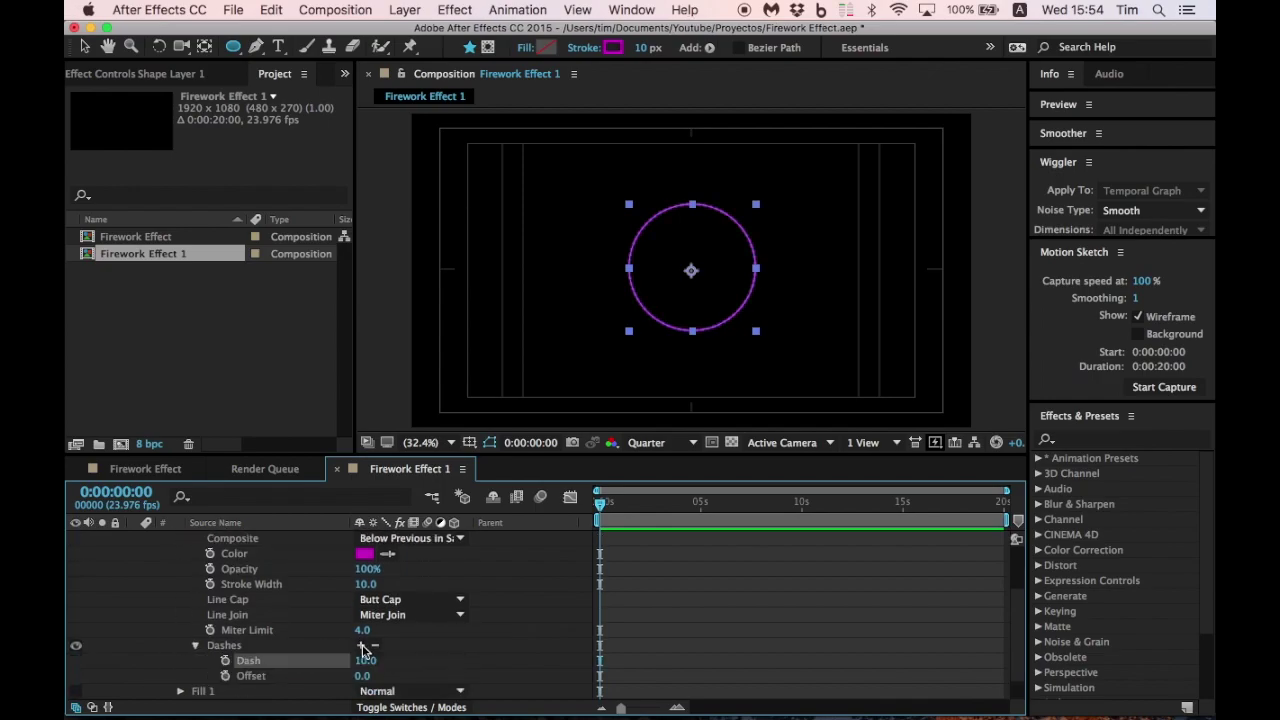
{"action": "scroll", "coordinate": [446, 650], "scroll_direction": "down", "scroll_amount": 2}
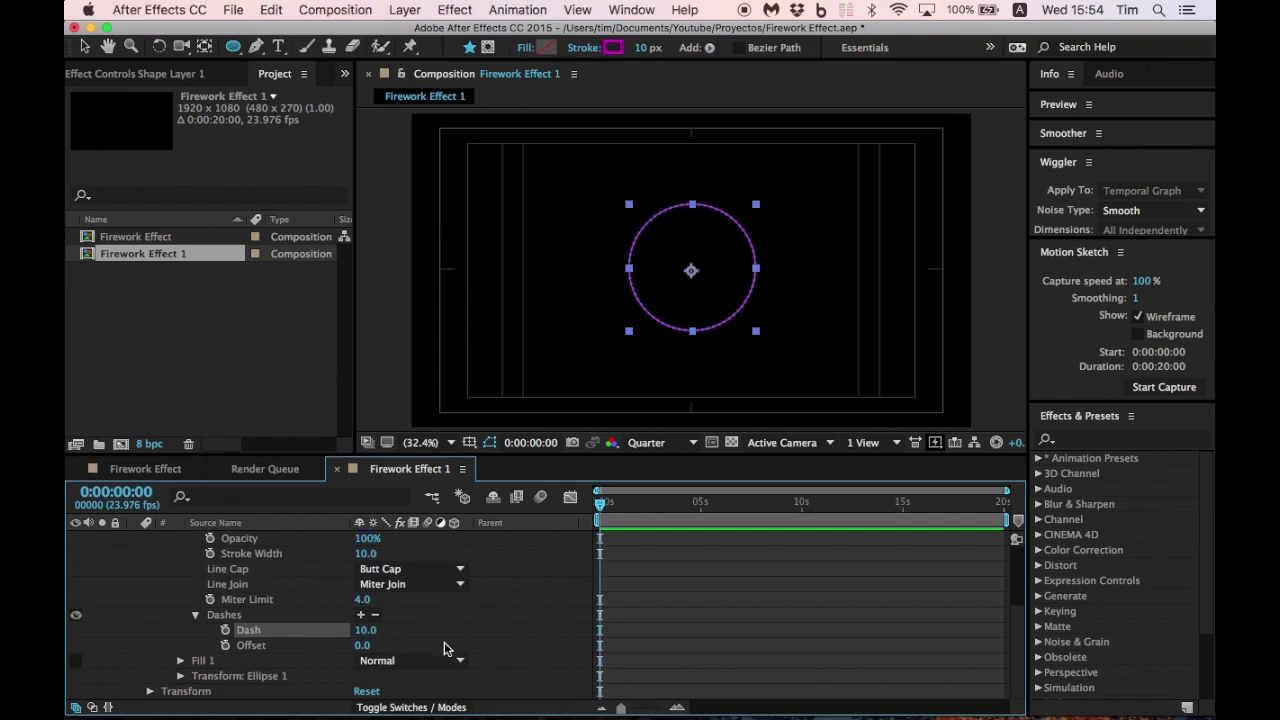
{"action": "left_click", "coordinate": [362, 616]}
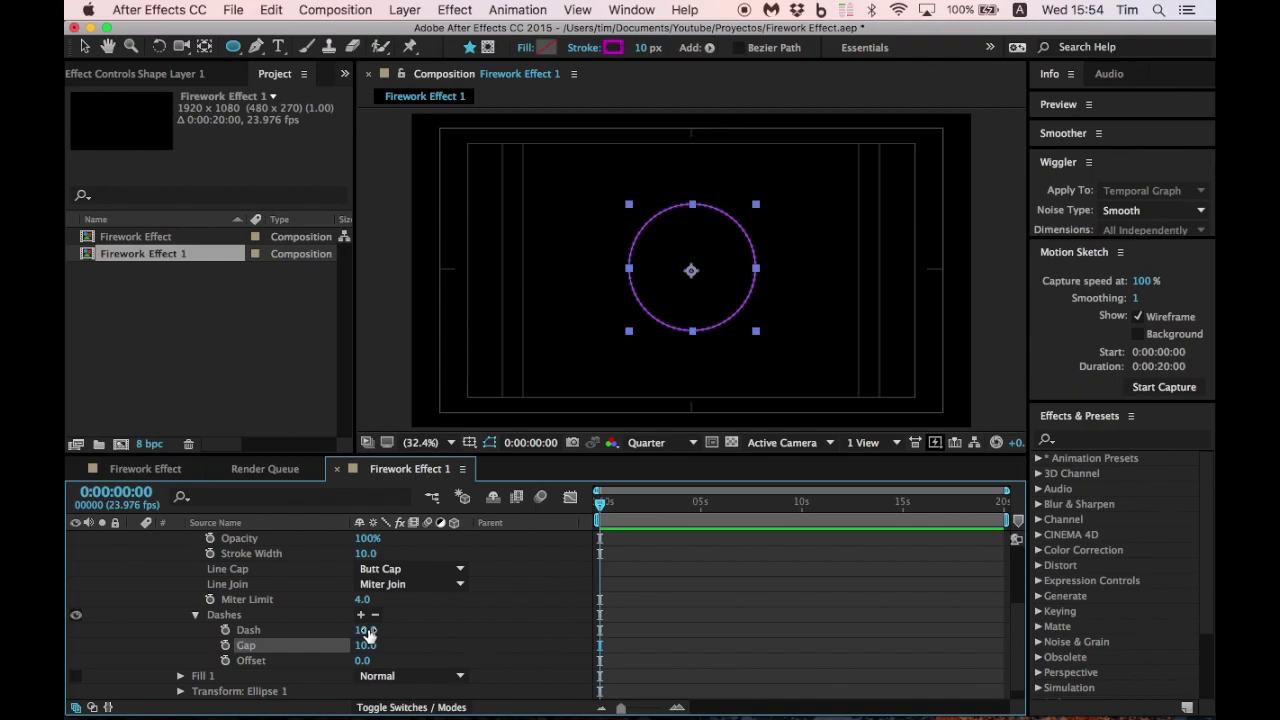
{"action": "scroll", "coordinate": [368, 645], "scroll_direction": "up", "scroll_amount": 6}
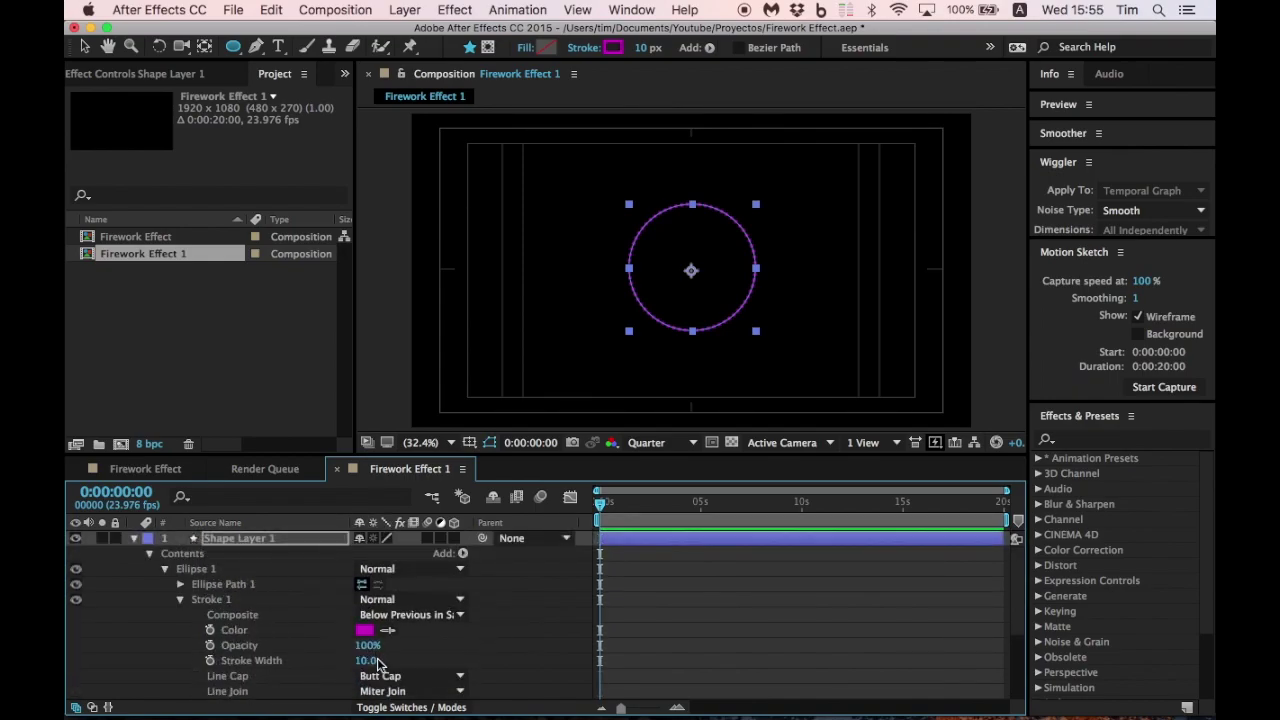
Step: Set the ring's Stroke Width to 50 and the dash Gap to 41
{"action": "left_click_drag", "start_coordinate": [370, 661], "coordinate": [406, 660]}
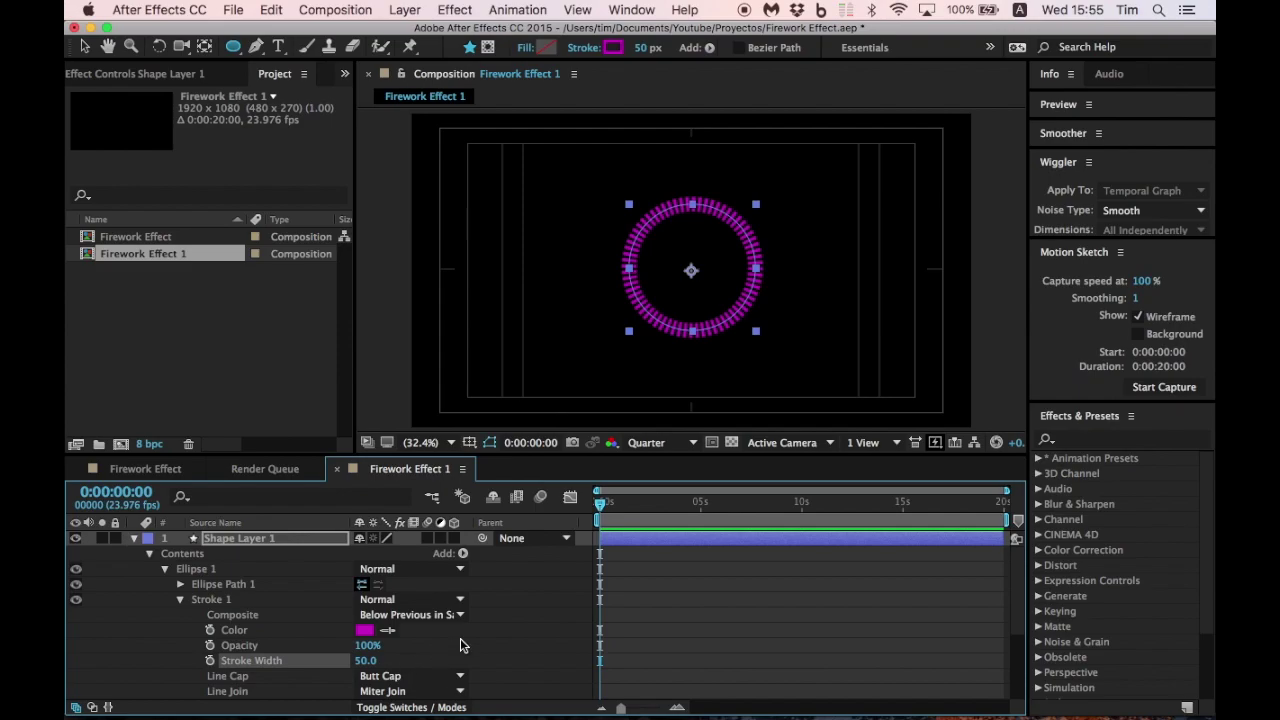
{"action": "scroll", "coordinate": [461, 645], "scroll_direction": "down", "scroll_amount": 4}
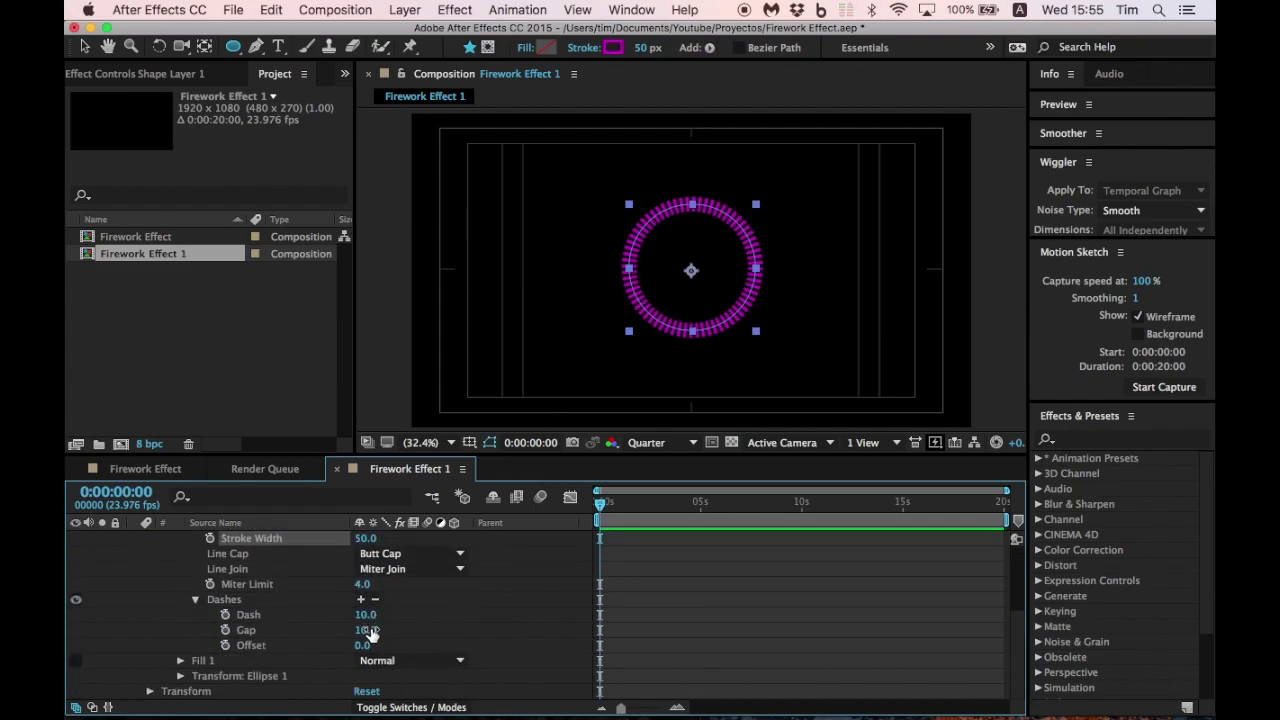
{"action": "left_click_drag", "start_coordinate": [368, 631], "coordinate": [398, 632]}
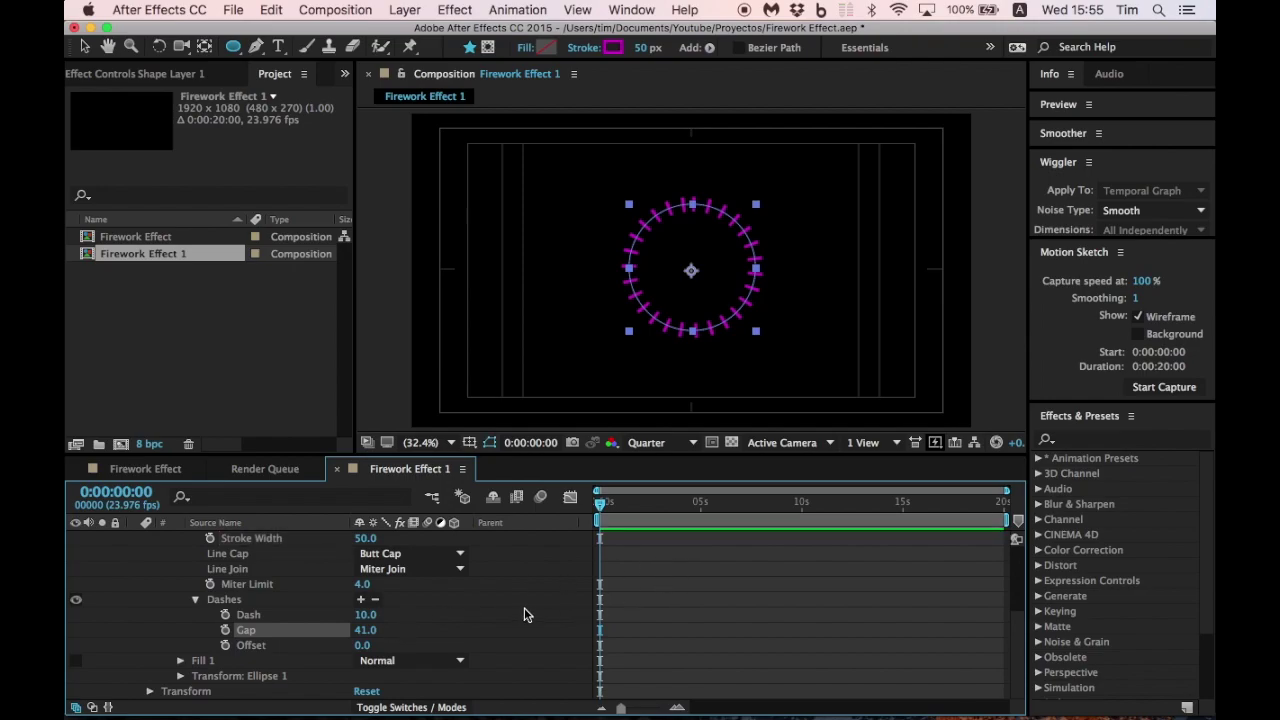
{"action": "scroll", "coordinate": [524, 607], "scroll_direction": "up", "scroll_amount": 3}
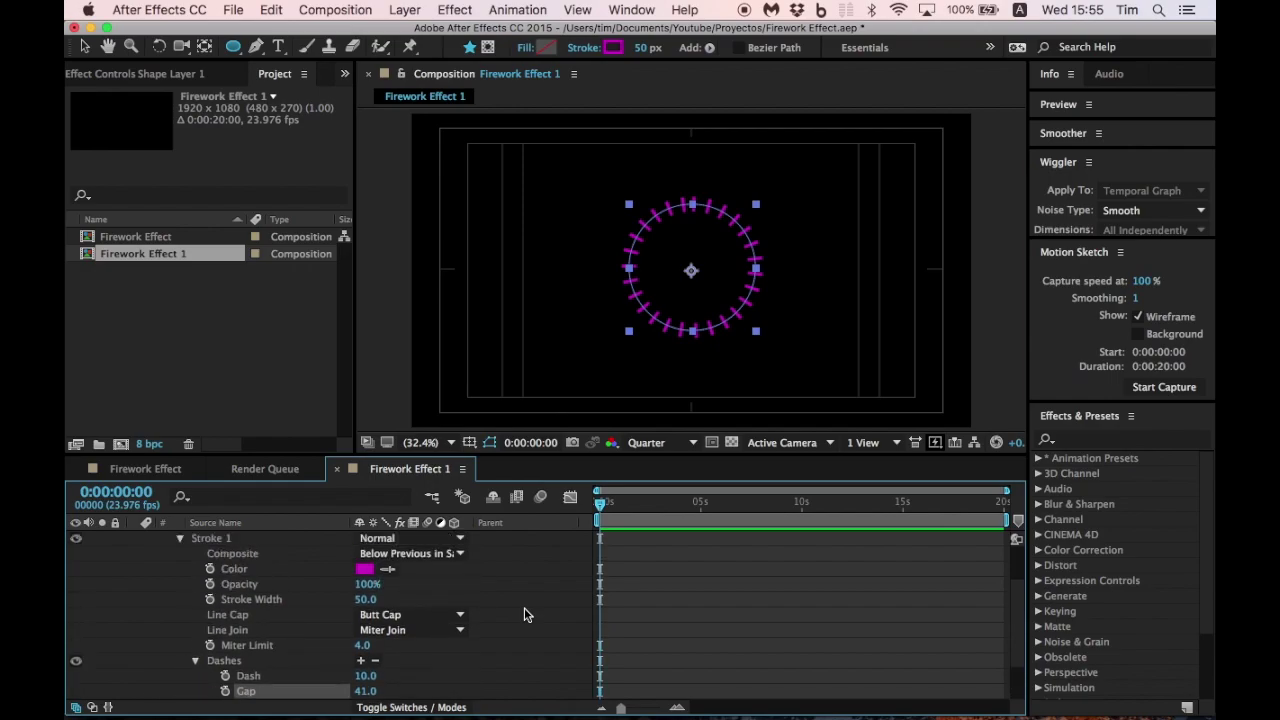
{"action": "scroll", "coordinate": [524, 615], "scroll_direction": "up", "scroll_amount": 1}
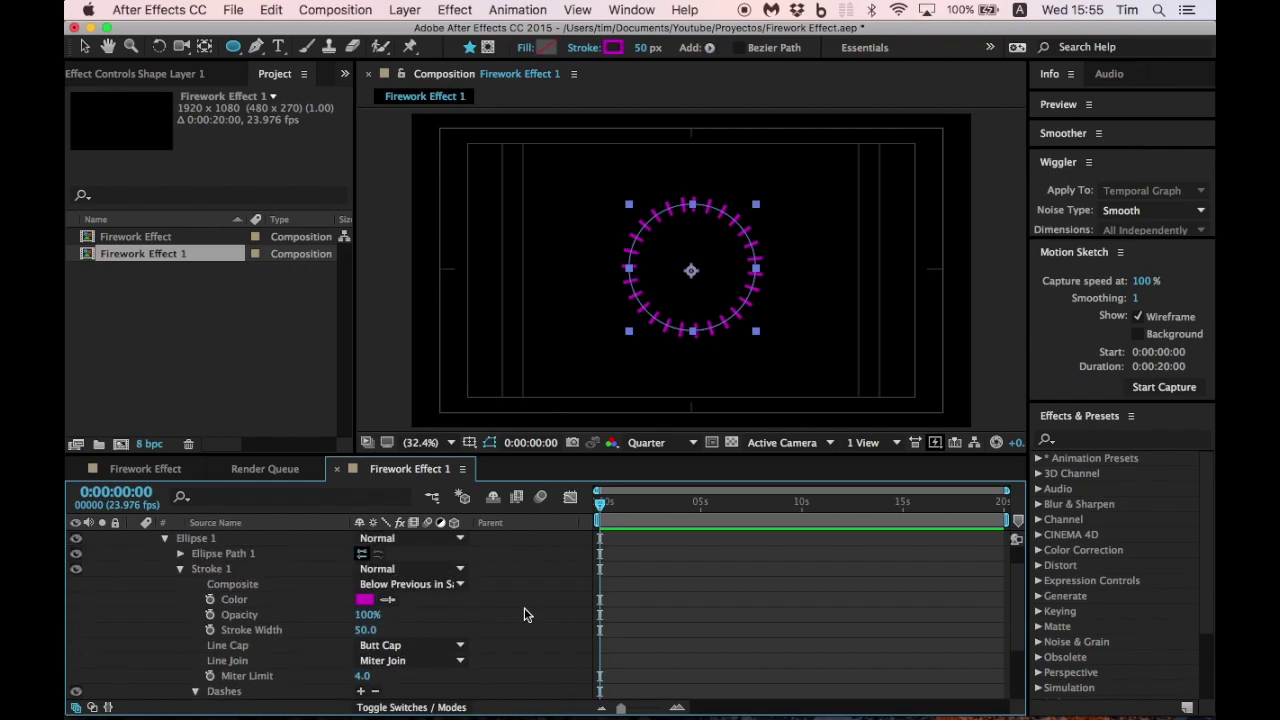
Step: Set a Stroke Width keyframe of 50 at 0 seconds
{"action": "left_click", "coordinate": [210, 630]}
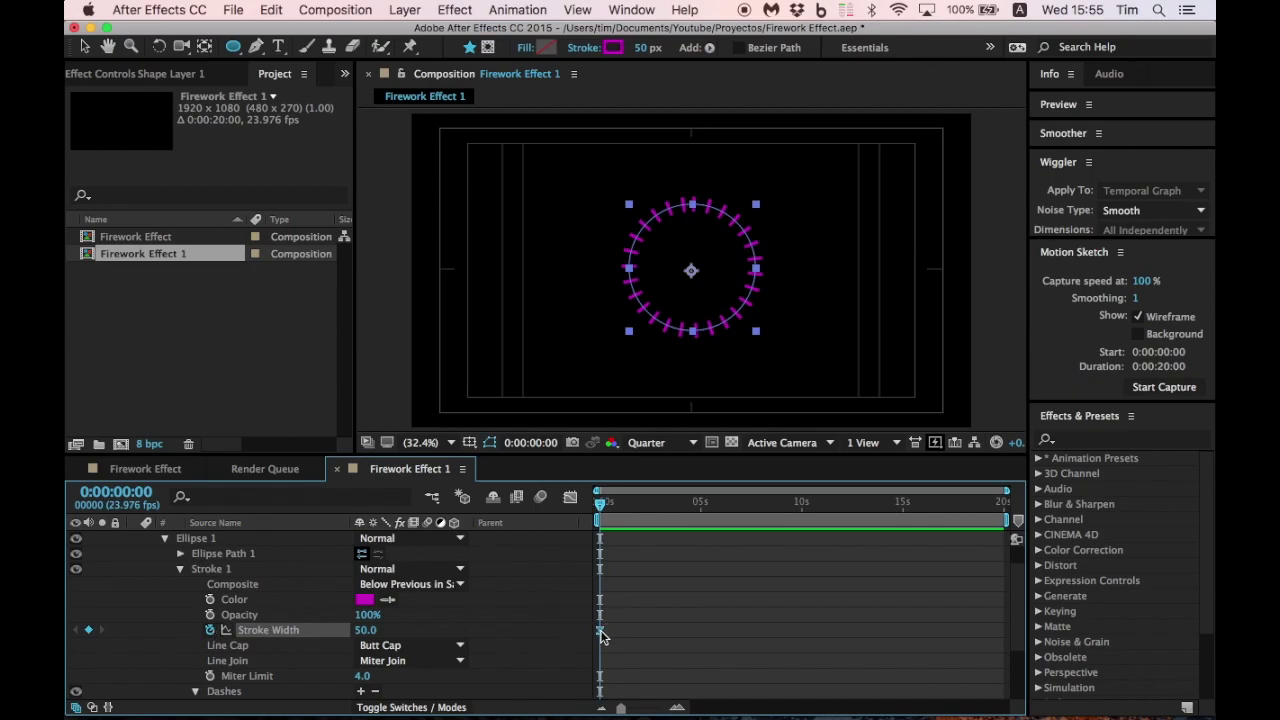
{"action": "mouse_move", "coordinate": [600, 632]}
{"action": "left_mouse_down"}
{"action": "mouse_move", "coordinate": [683, 633]}
{"action": "mouse_move", "coordinate": [671, 632]}
{"action": "left_mouse_up"}
{"action": "left_click_drag", "start_coordinate": [567, 632], "coordinate": [602, 633]}
Step: Keyframe Stroke Width to 0 at 10 seconds and move the 50 keyframe to 5 seconds
{"action": "left_click", "coordinate": [802, 502]}
{"action": "left_click", "coordinate": [89, 631]}
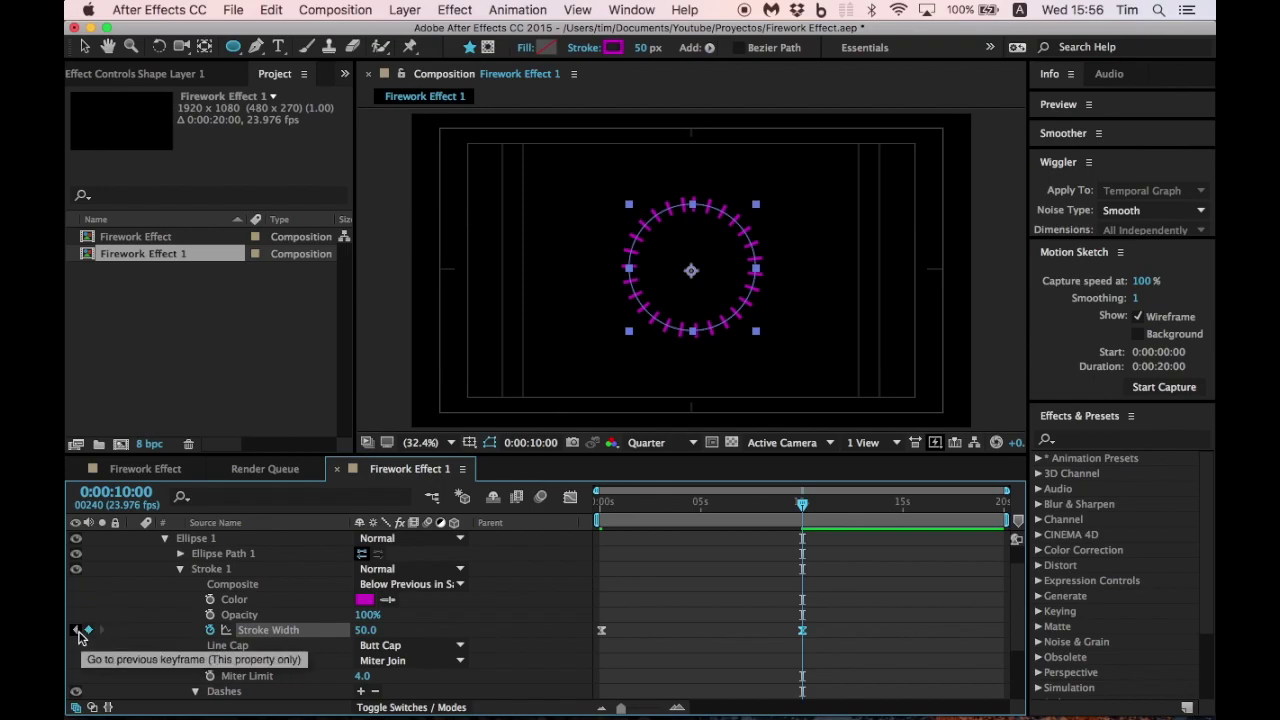
{"action": "left_click", "coordinate": [79, 633]}
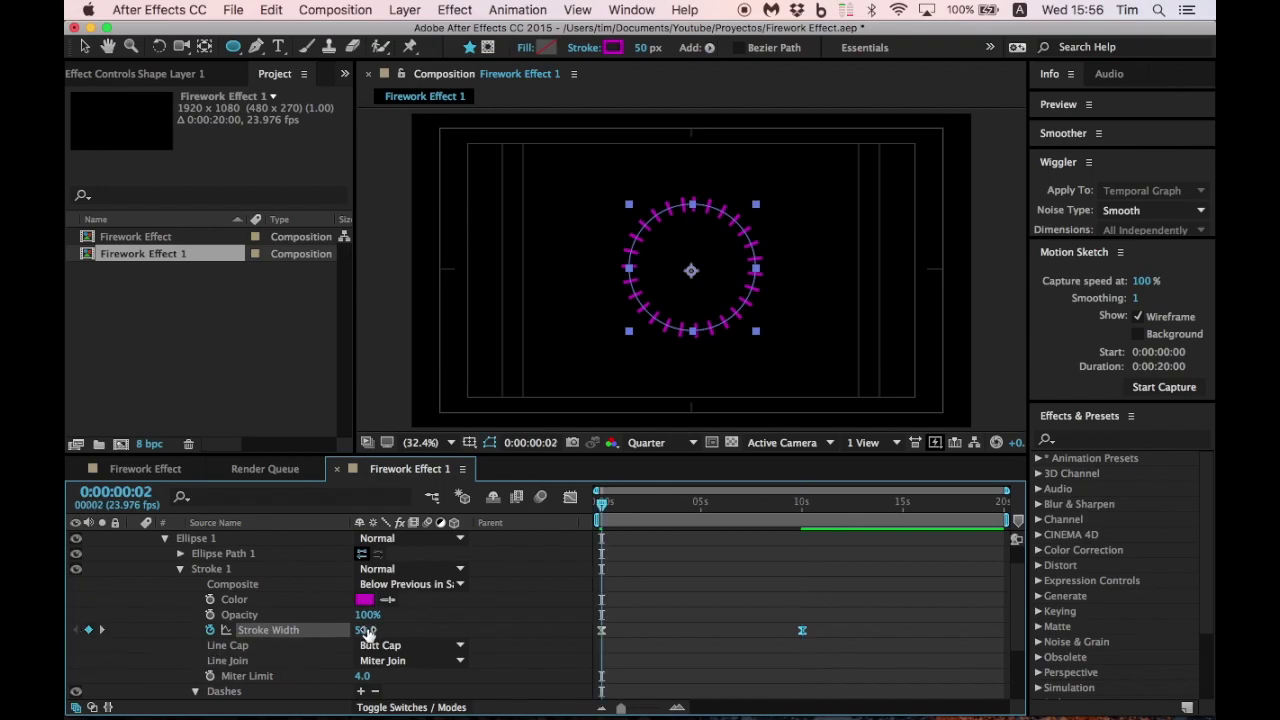
{"action": "left_click", "coordinate": [102, 630]}
{"action": "left_click", "coordinate": [360, 629]}
{"action": "type", "text": "0"}
{"action": "key", "text": "Return"}
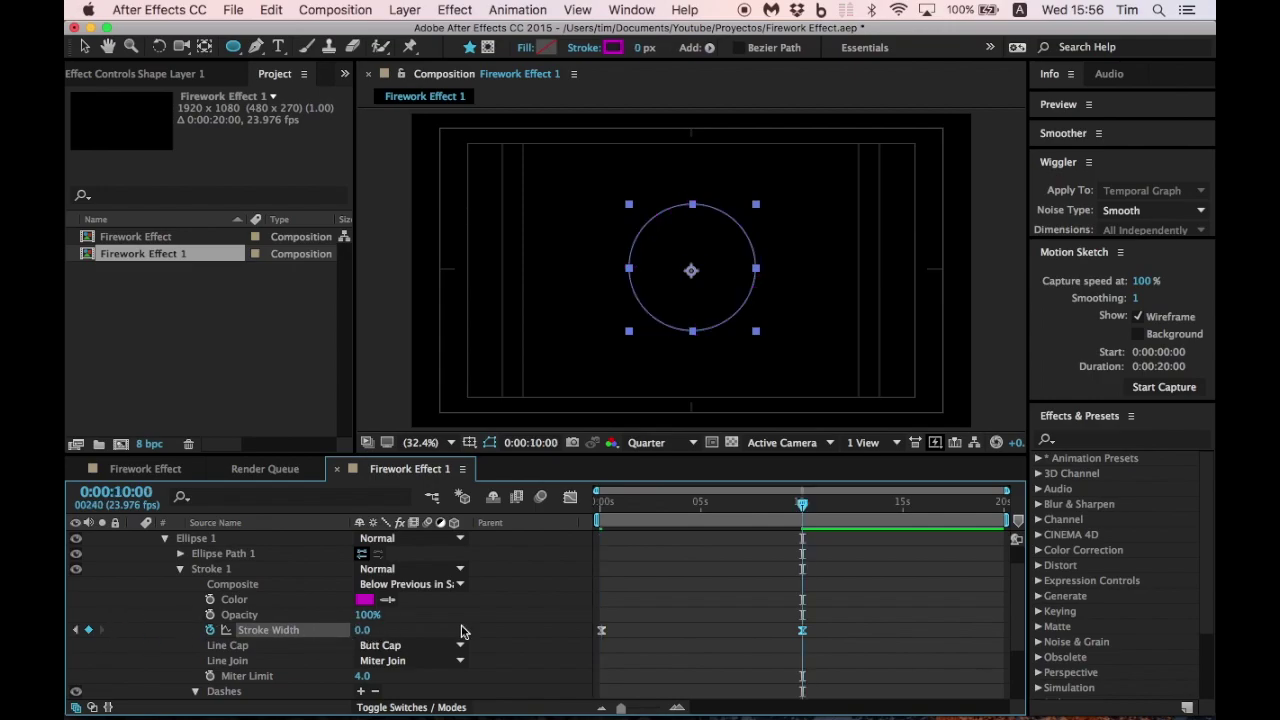
{"action": "left_click_drag", "start_coordinate": [601, 633], "coordinate": [704, 631]}
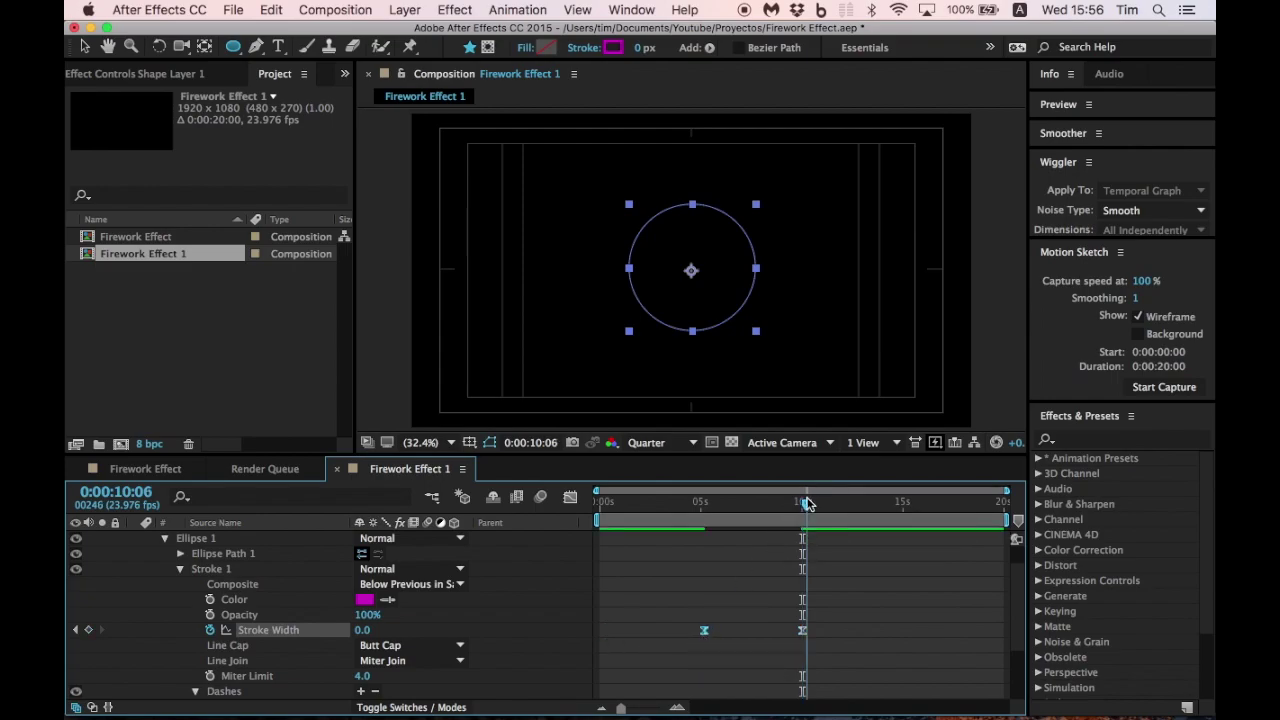
{"action": "mouse_move", "coordinate": [806, 503]}
{"action": "left_mouse_down"}
{"action": "mouse_move", "coordinate": [680, 506]}
{"action": "mouse_move", "coordinate": [801, 505]}
{"action": "left_mouse_up"}
Step: Expand the ring layer's Transform properties and go to the 10-second Stroke Width keyframe
{"action": "left_click", "coordinate": [760, 596]}
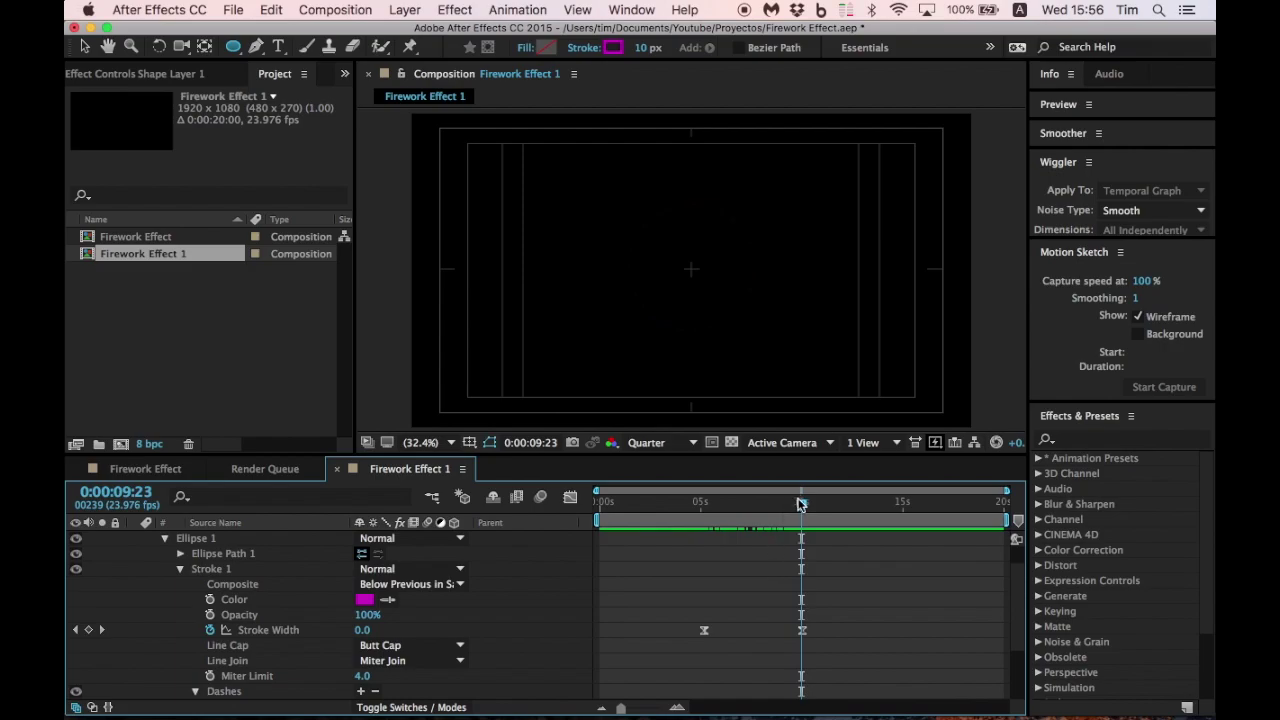
{"action": "left_click_drag", "start_coordinate": [704, 505], "coordinate": [801, 505]}
{"action": "left_click", "coordinate": [734, 600]}
{"action": "scroll", "coordinate": [730, 604], "scroll_direction": "down", "scroll_amount": 2}
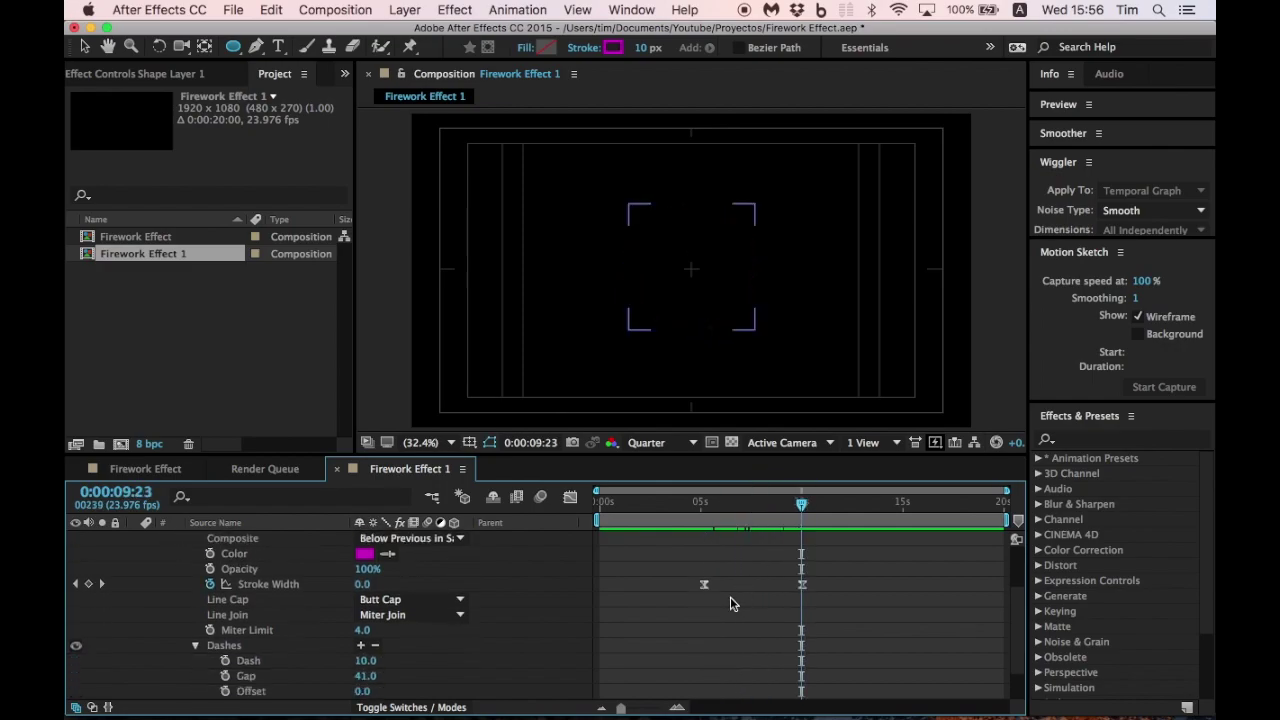
{"action": "scroll", "coordinate": [730, 604], "scroll_direction": "down", "scroll_amount": 2}
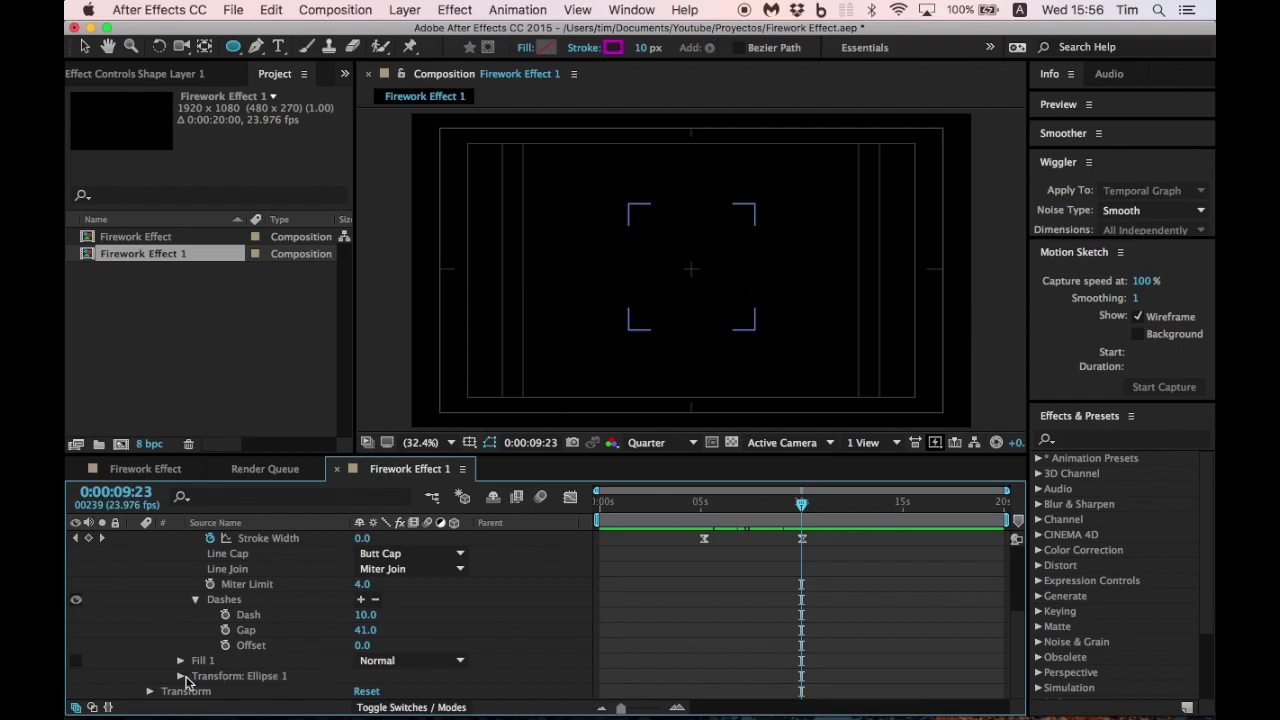
{"action": "left_click", "coordinate": [149, 691]}
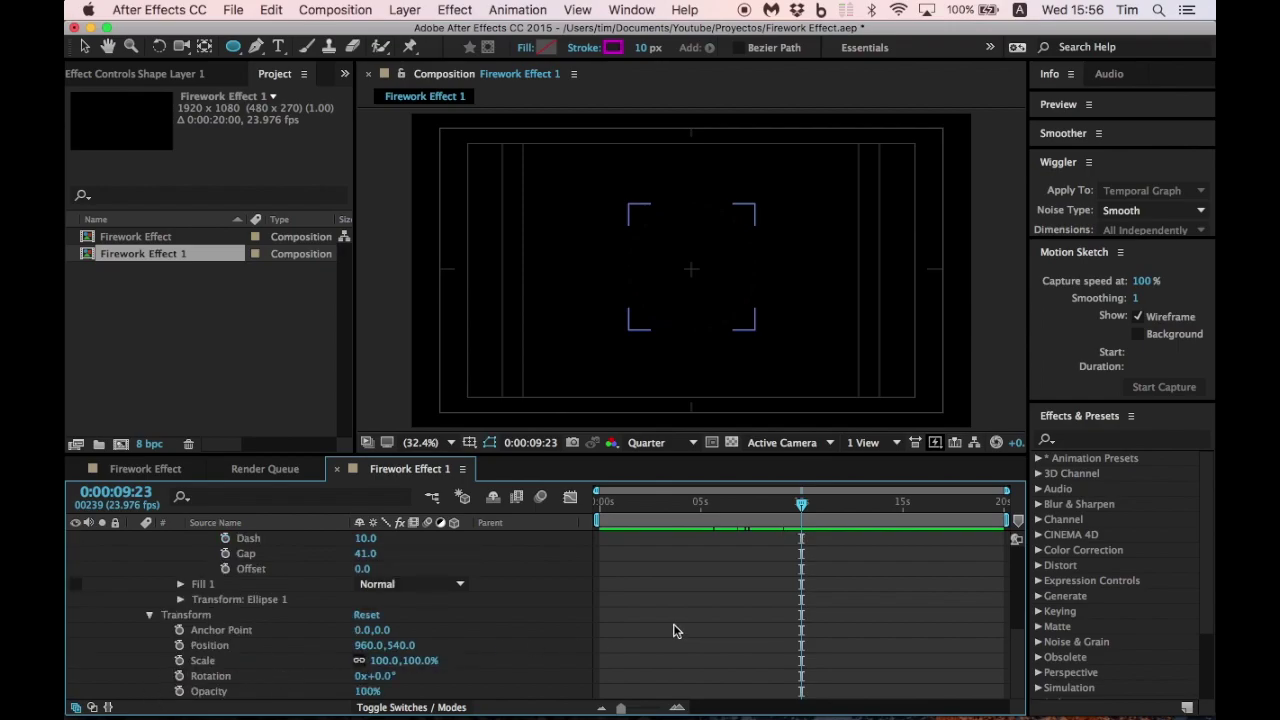
{"action": "scroll", "coordinate": [673, 631], "scroll_direction": "up", "scroll_amount": 5}
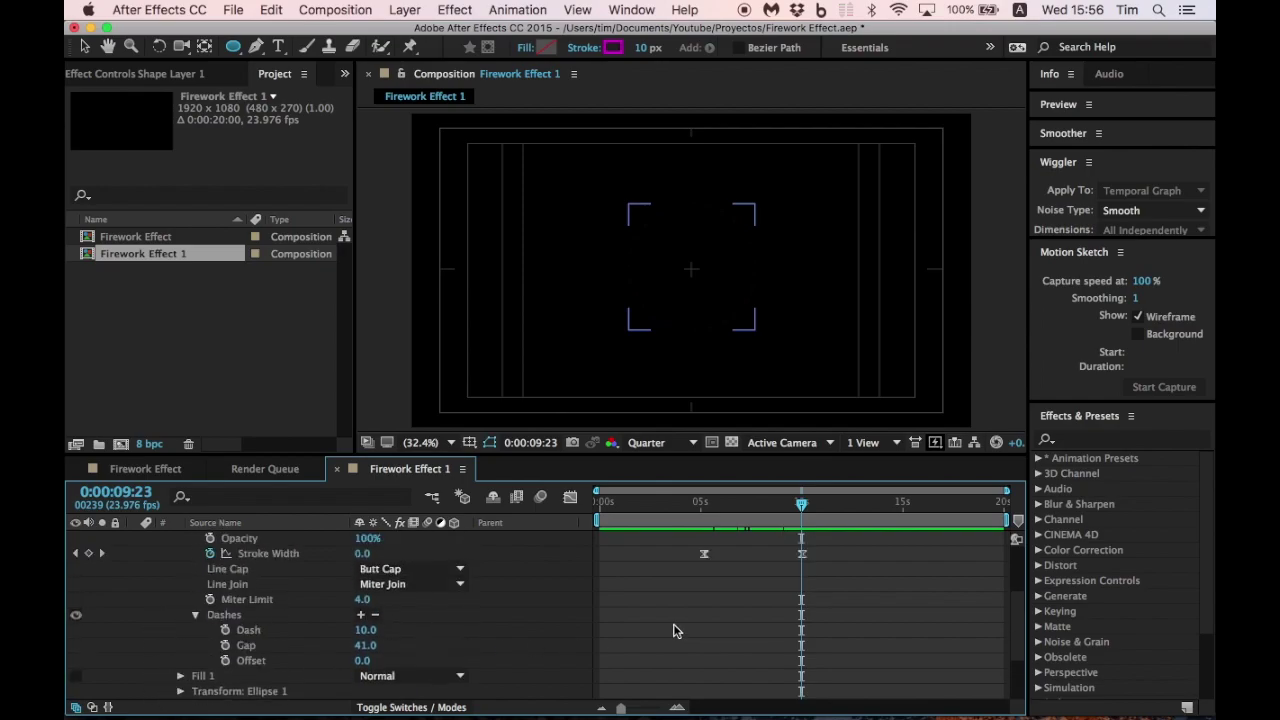
{"action": "left_click", "coordinate": [105, 600]}
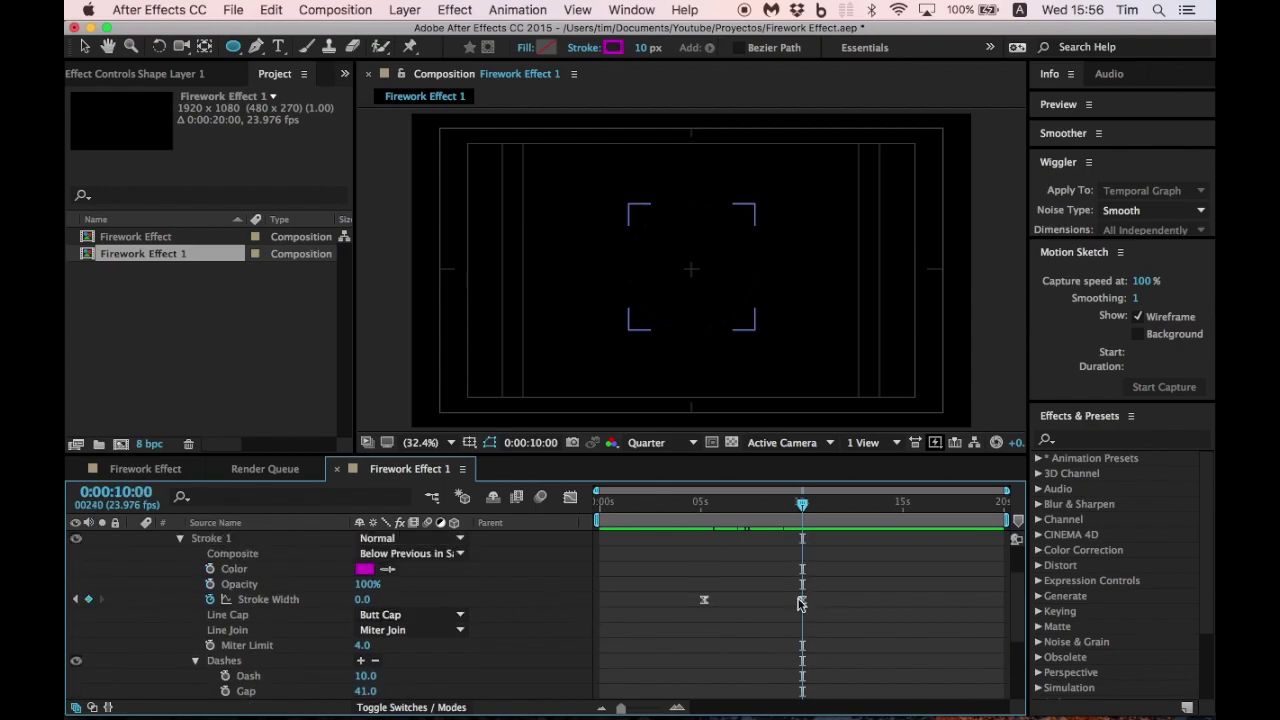
{"action": "scroll", "coordinate": [780, 615], "scroll_direction": "down", "scroll_amount": 2}
{"action": "scroll", "coordinate": [780, 615], "scroll_direction": "down", "scroll_amount": 4}
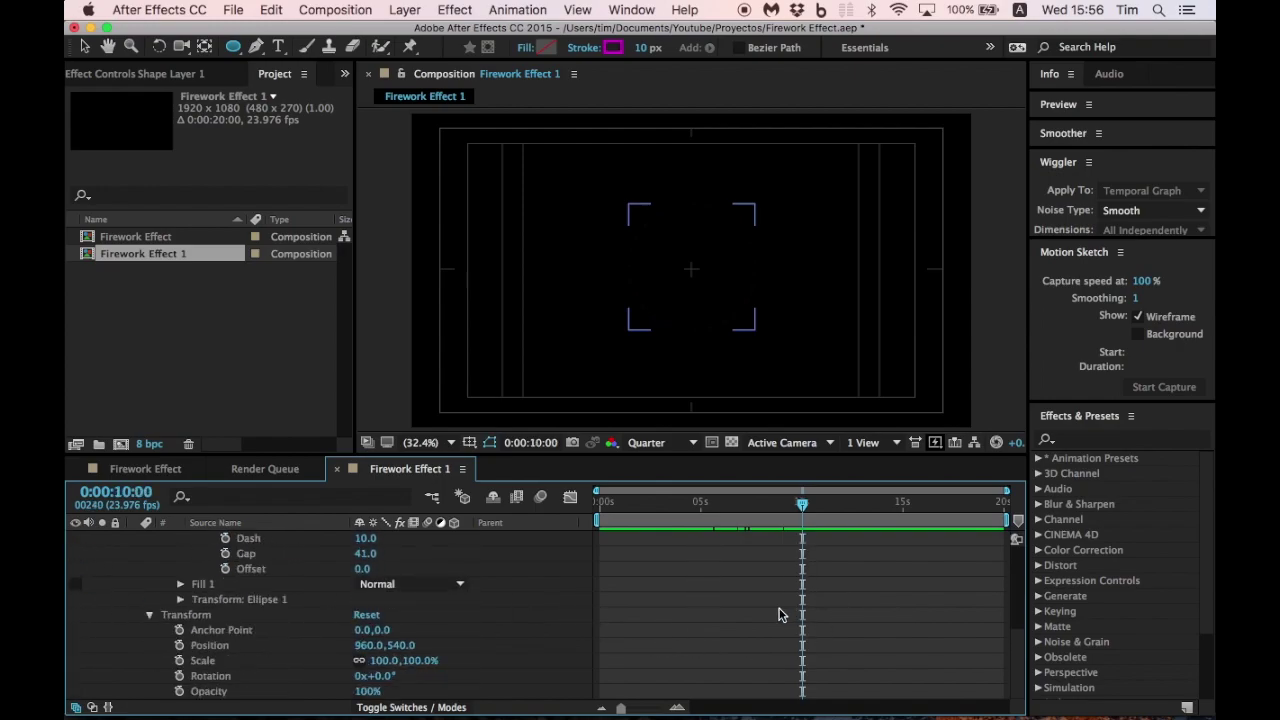
Step: Keyframe Scale at 100% at 10 seconds and set it to 0% at frame zero
{"action": "left_click", "coordinate": [180, 661]}
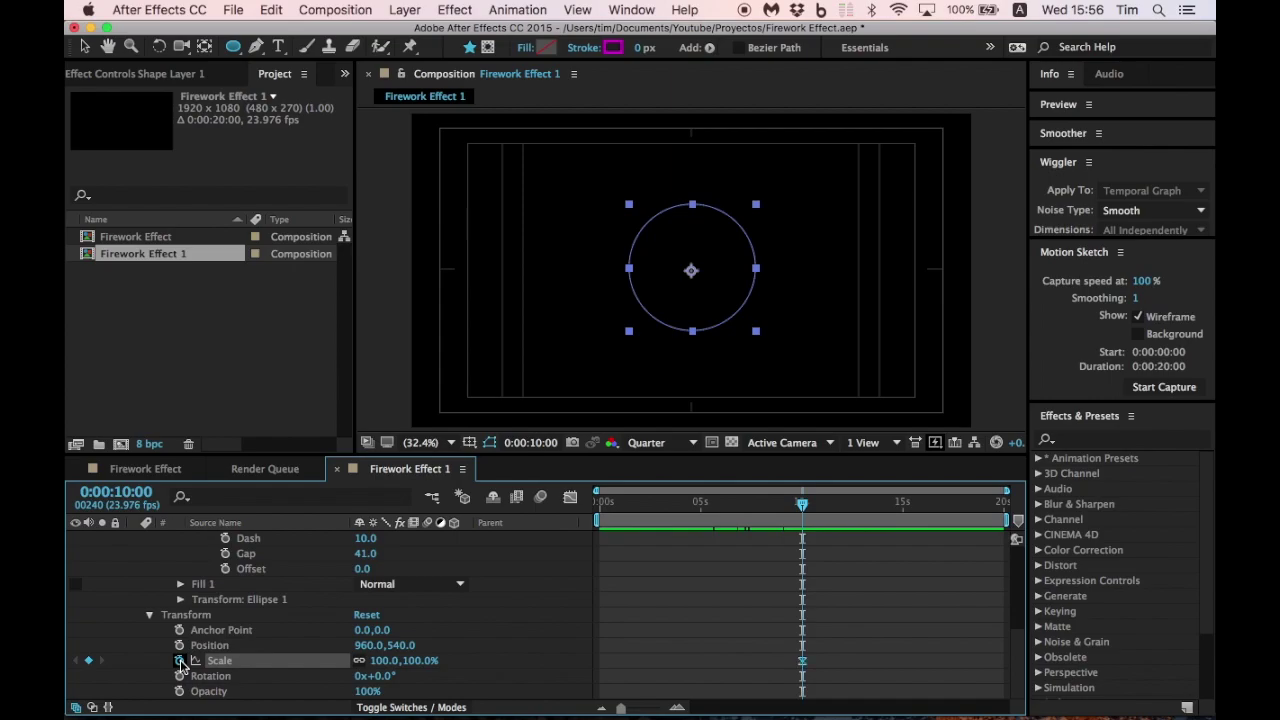
{"action": "left_click", "coordinate": [667, 505]}
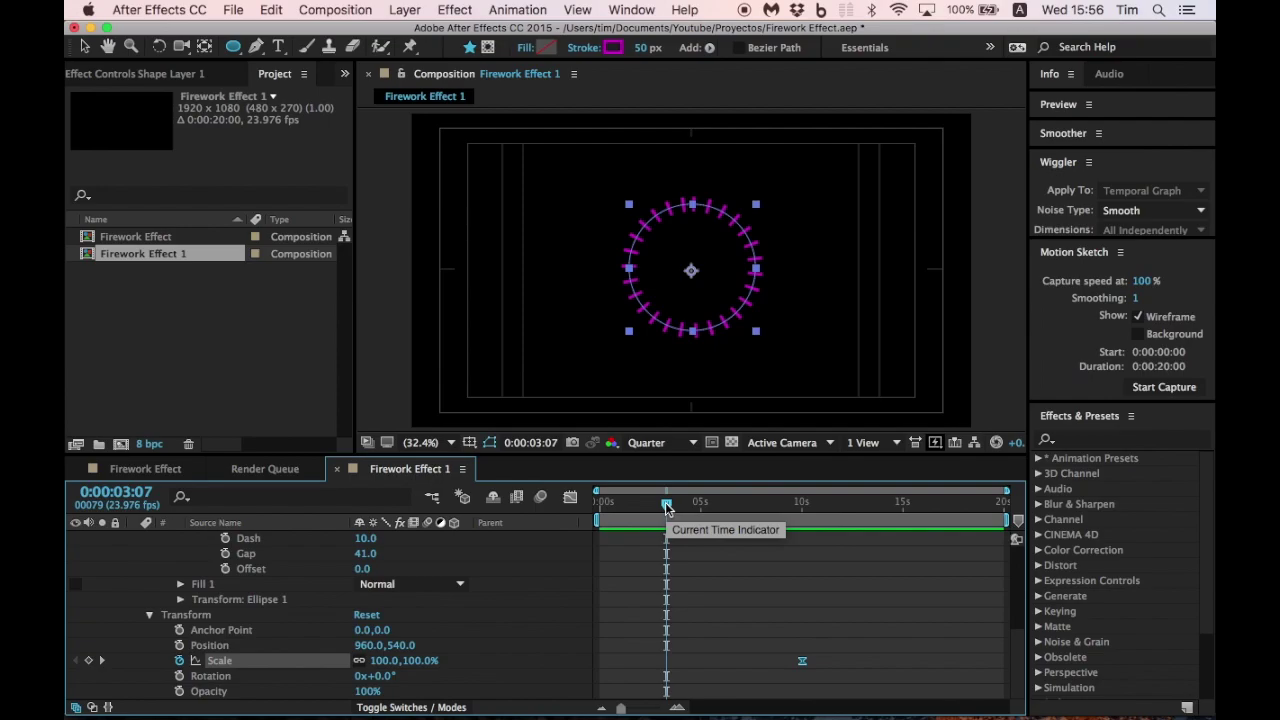
{"action": "left_click_drag", "start_coordinate": [667, 507], "coordinate": [598, 505]}
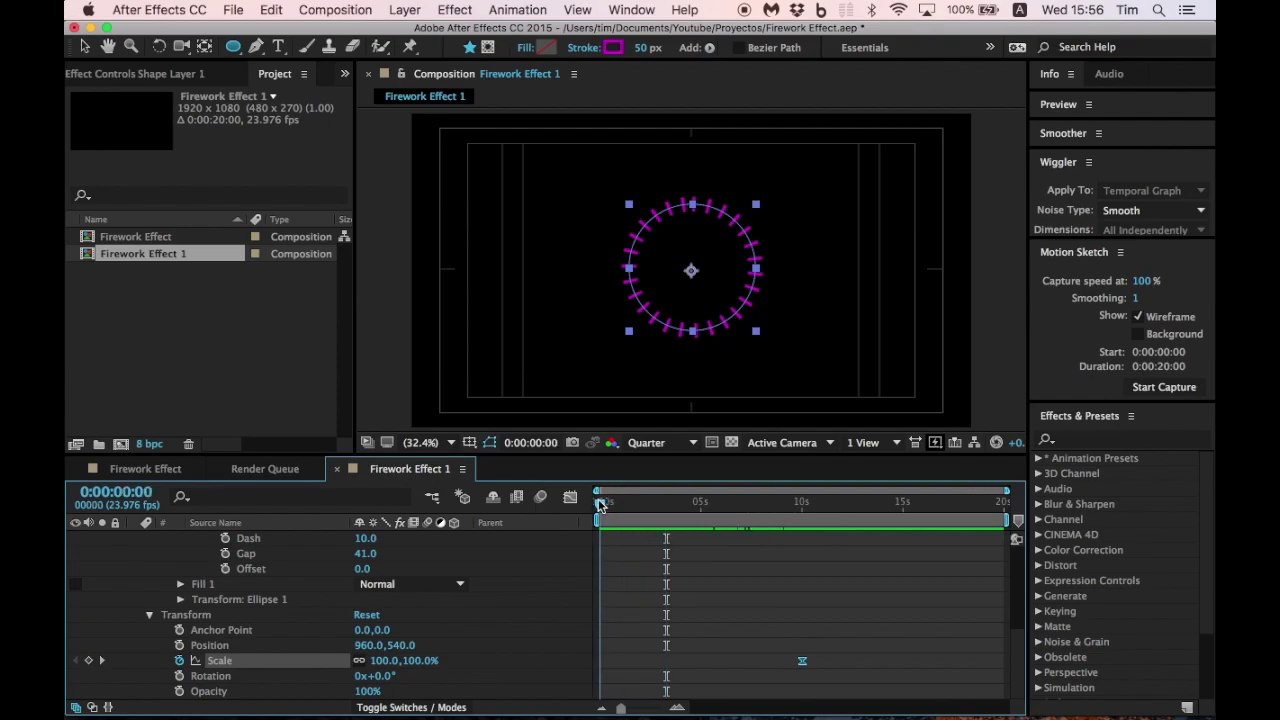
{"action": "left_click", "coordinate": [415, 660]}
{"action": "type", "text": "0"}
{"action": "key", "text": "Return"}
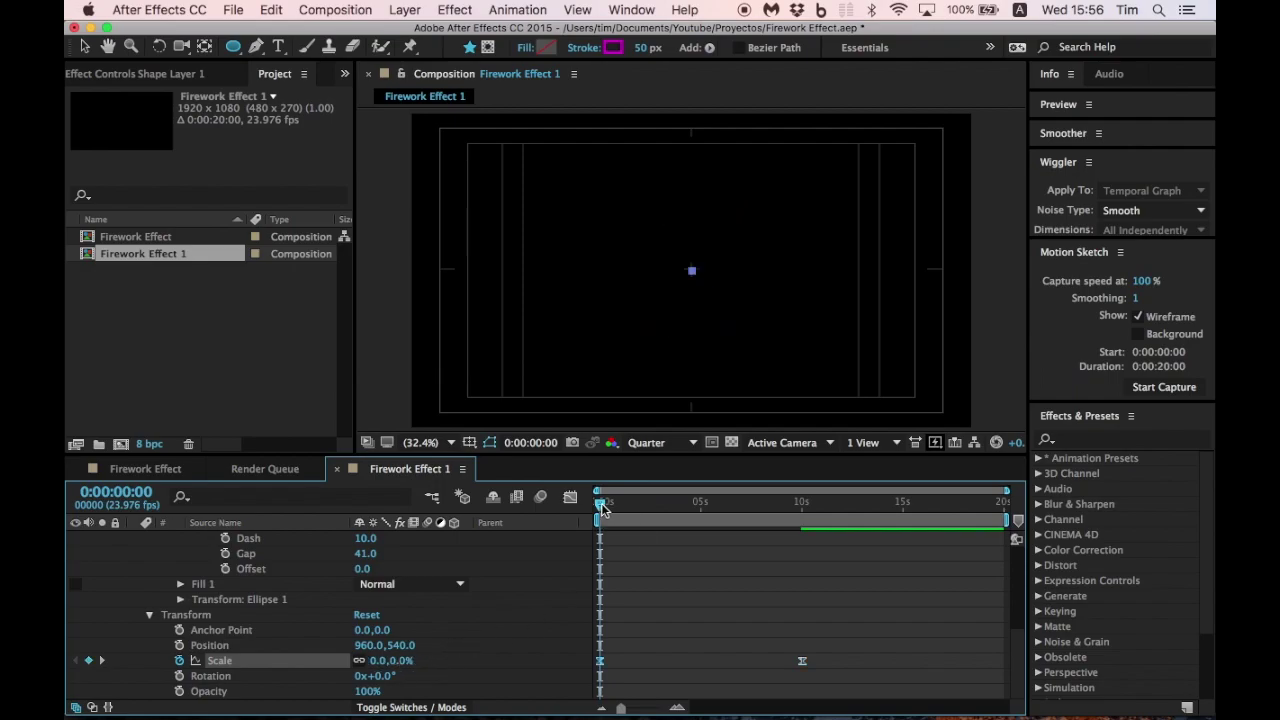
{"action": "mouse_move", "coordinate": [602, 508]}
{"action": "left_mouse_down"}
{"action": "mouse_move", "coordinate": [800, 503]}
{"action": "mouse_move", "coordinate": [600, 505]}
{"action": "left_mouse_up"}
{"action": "key", "text": "h"}
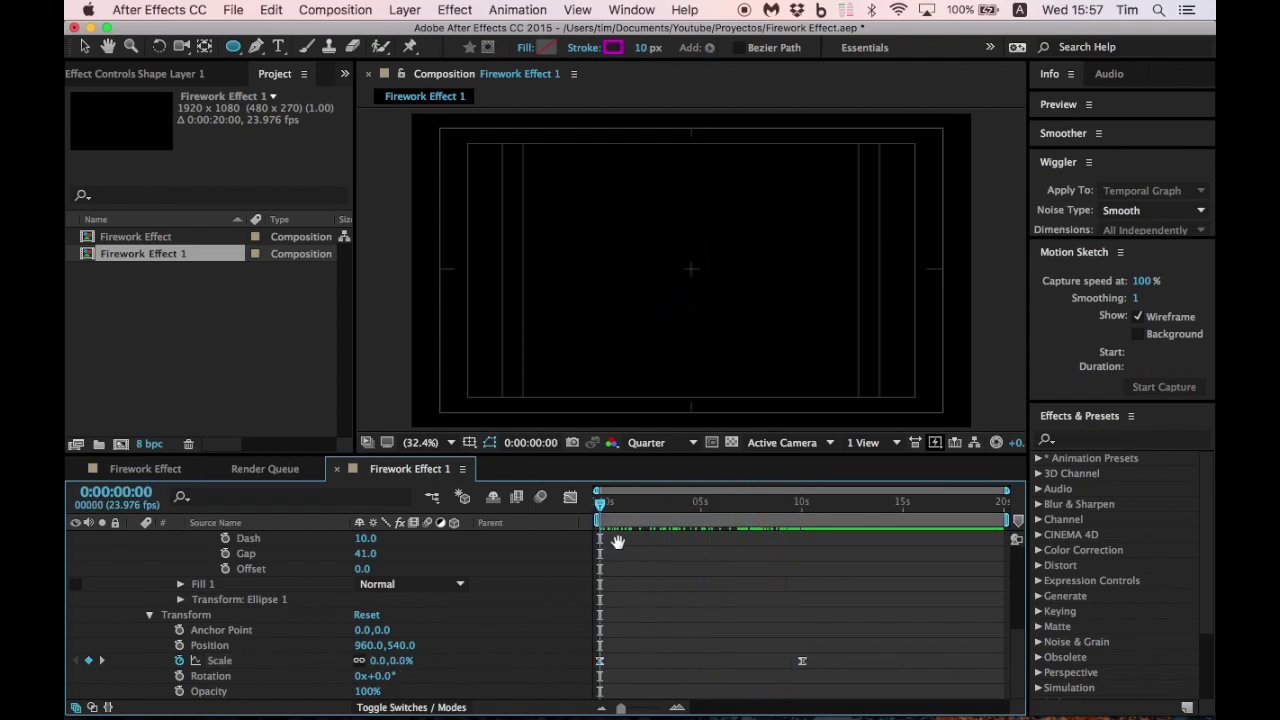
{"action": "key", "text": "space"}
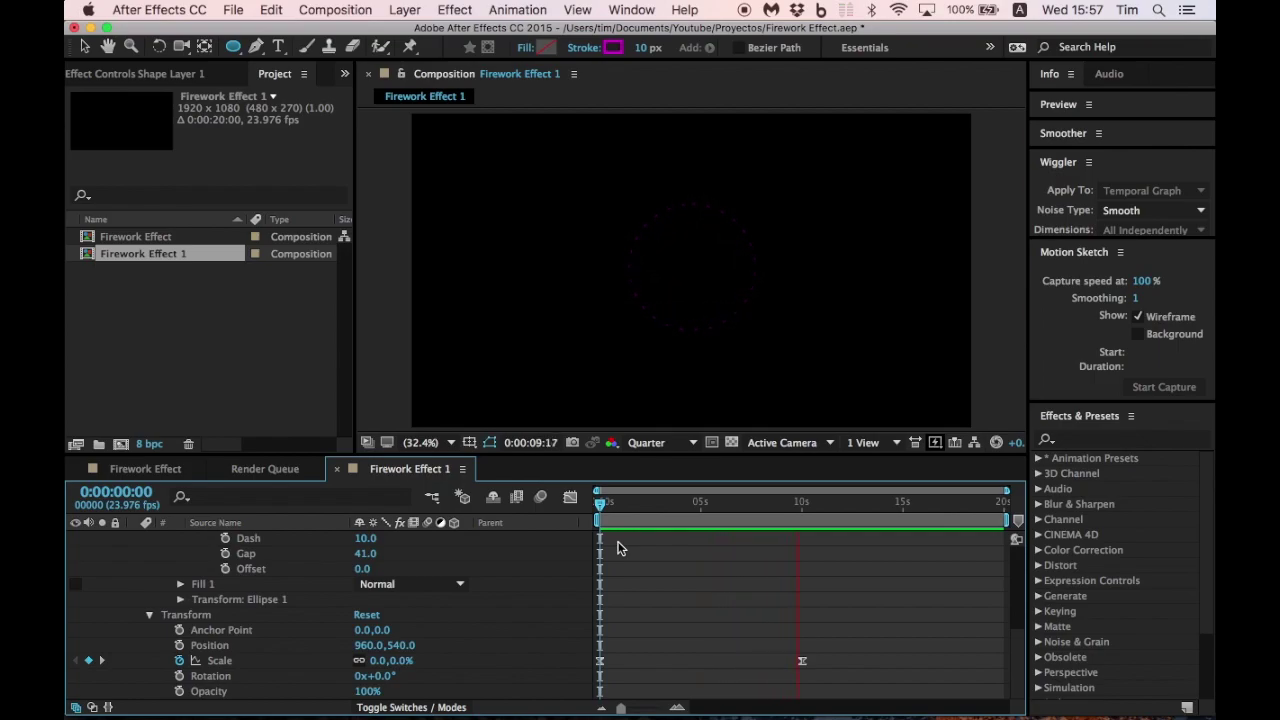
Step: Move the 0% Scale keyframe to 5 seconds and the first Stroke Width keyframe to about 7 seconds
{"action": "key", "text": "space"}
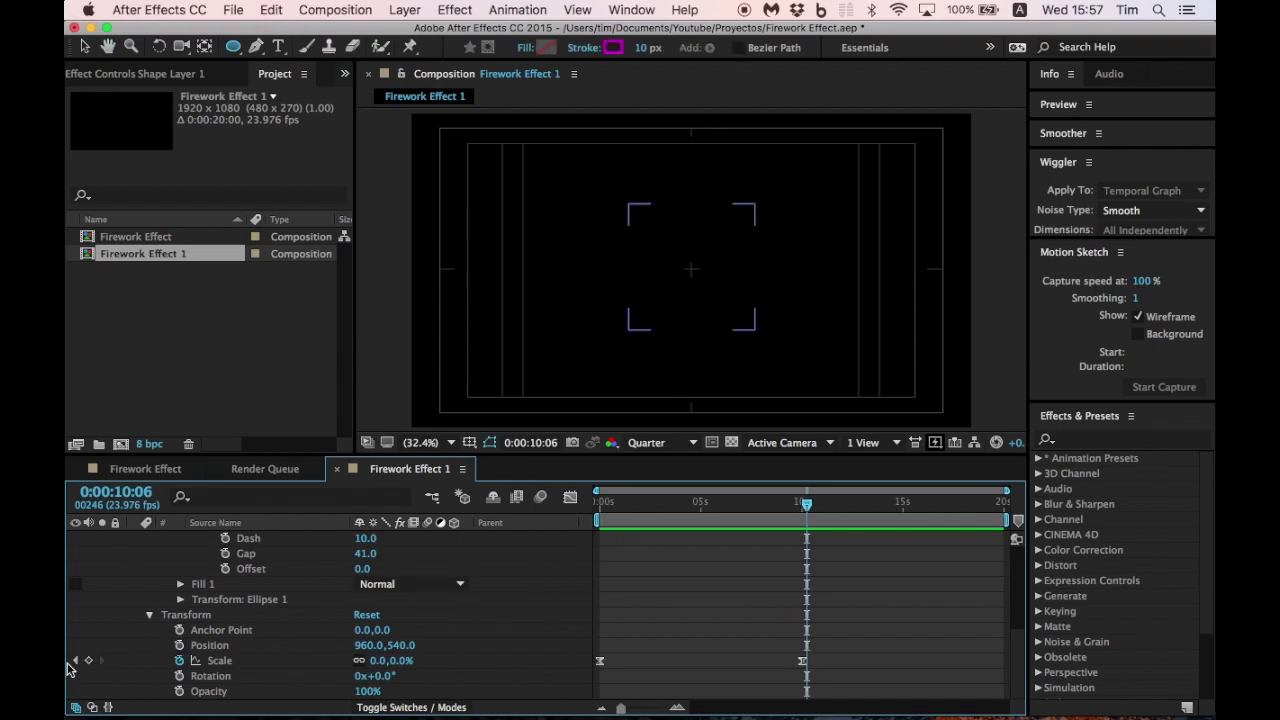
{"action": "left_click", "coordinate": [74, 660]}
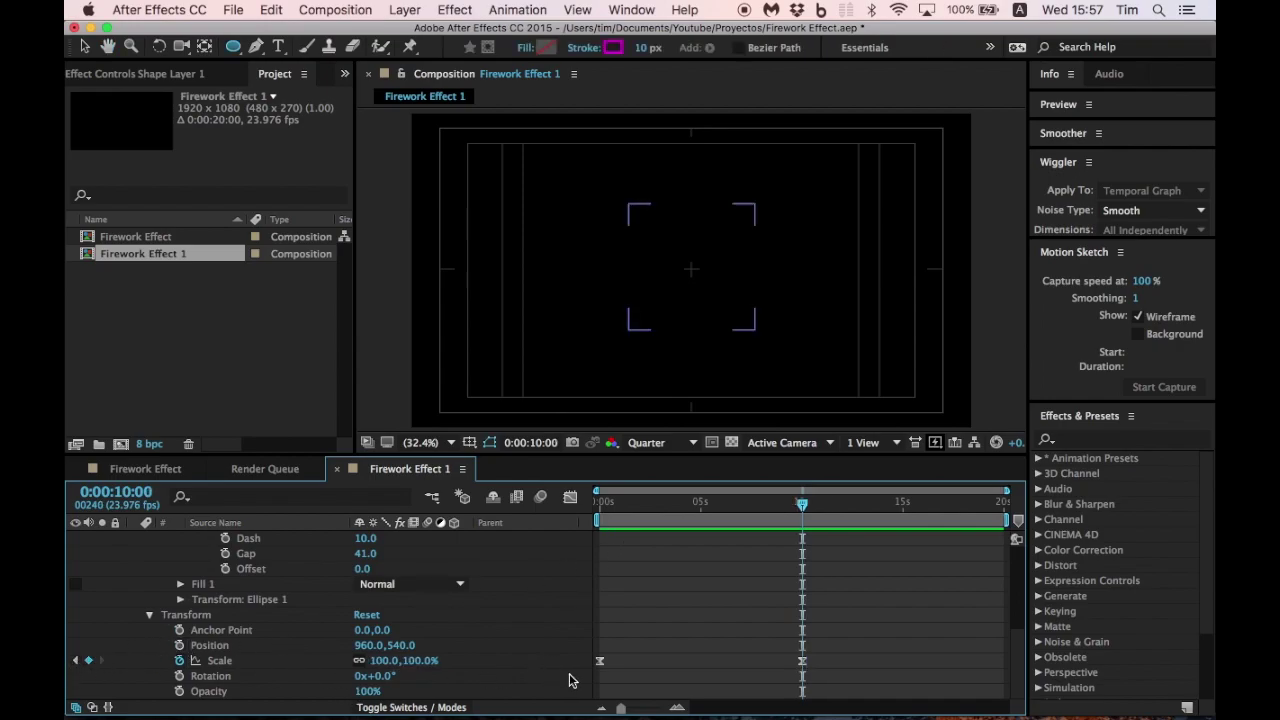
{"action": "left_click_drag", "start_coordinate": [600, 661], "coordinate": [701, 665]}
{"action": "scroll", "coordinate": [701, 665], "scroll_direction": "up", "scroll_amount": 5}
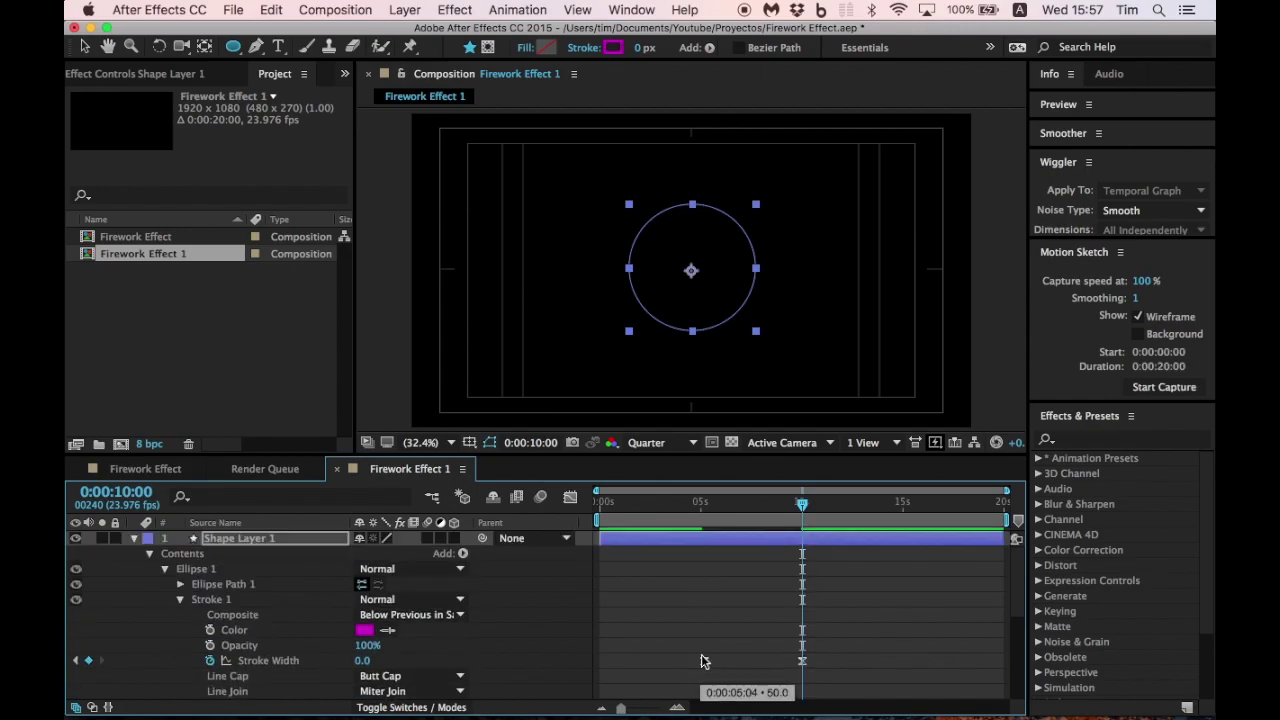
{"action": "left_click_drag", "start_coordinate": [706, 664], "coordinate": [757, 663]}
Step: Preview the burst from just before 5 seconds to check its timing
{"action": "left_click", "coordinate": [700, 505]}
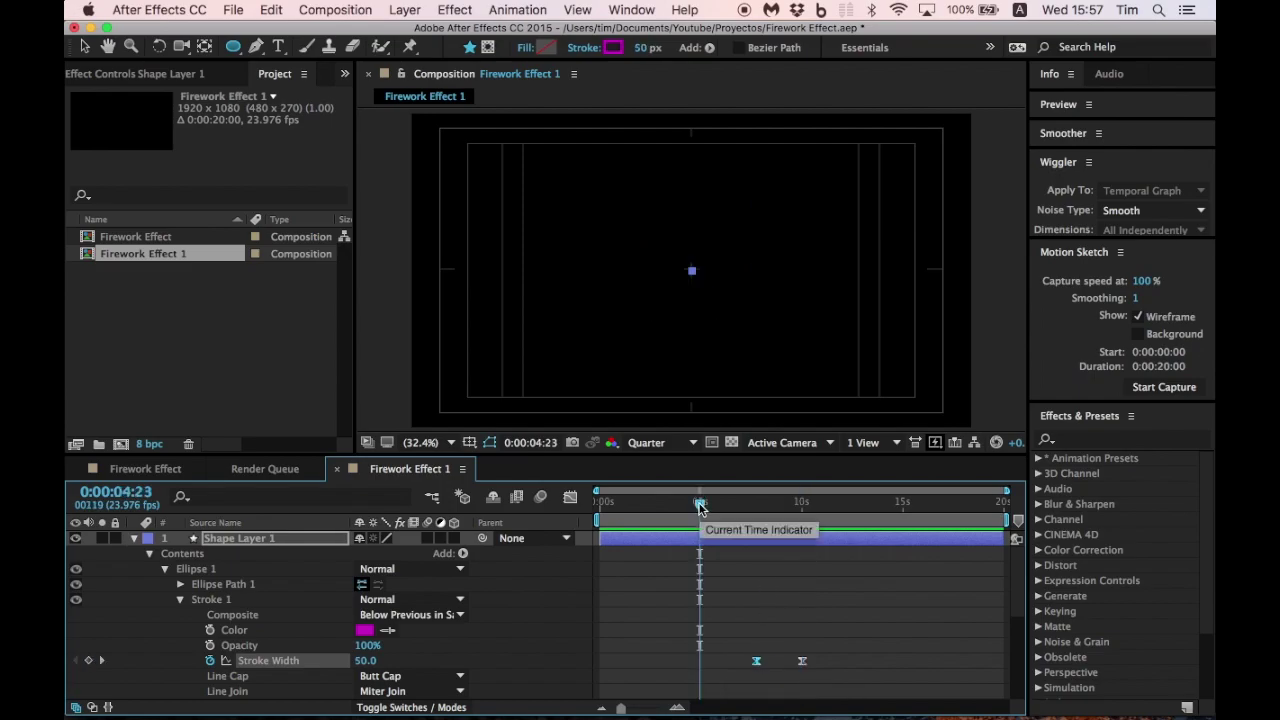
{"action": "key", "text": "space"}
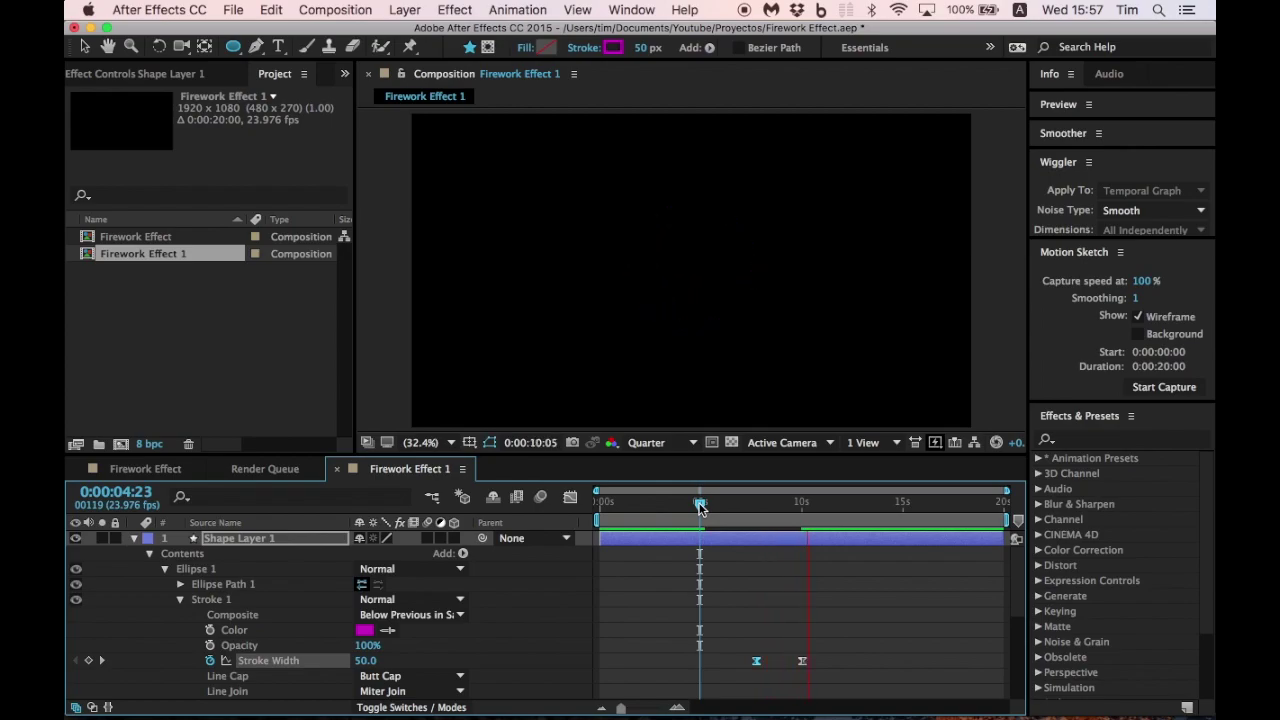
{"action": "key", "text": "space"}
{"action": "key", "text": "space"}
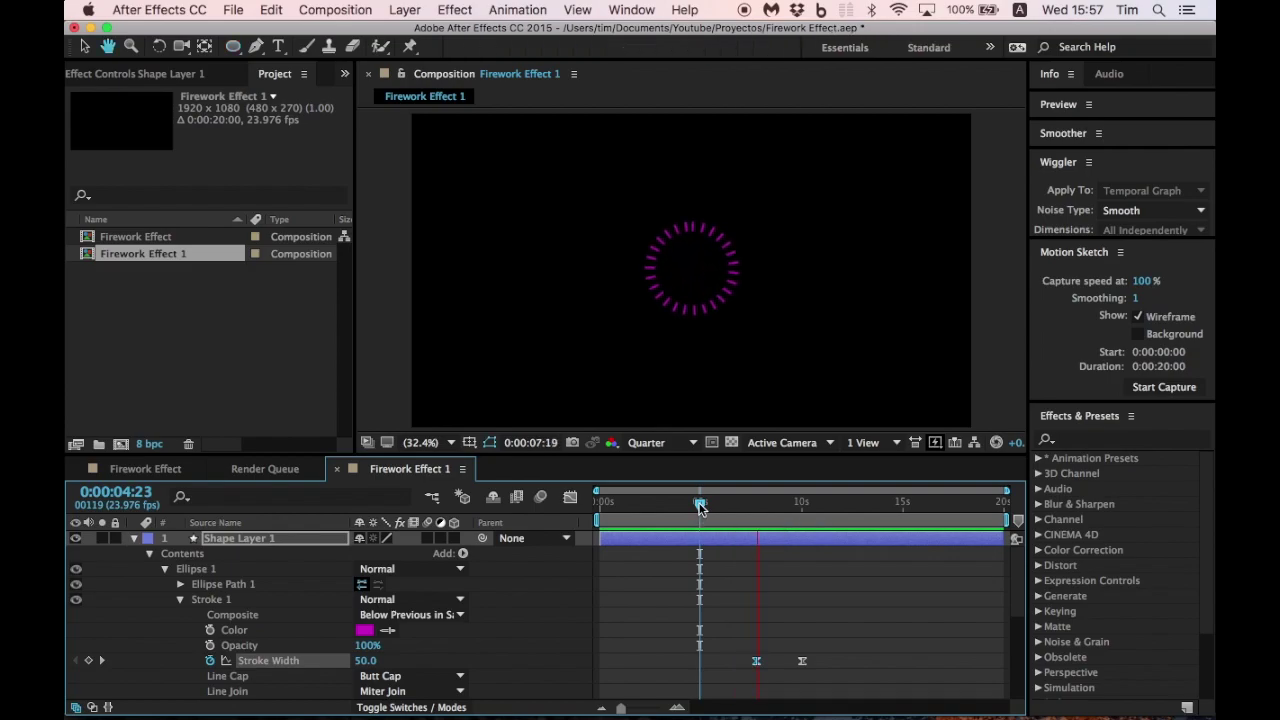
{"action": "mouse_move", "coordinate": [700, 505]}
{"action": "left_mouse_down"}
{"action": "mouse_move", "coordinate": [758, 505]}
{"action": "mouse_move", "coordinate": [721, 517]}
{"action": "left_mouse_up"}
{"action": "scroll", "coordinate": [730, 634], "scroll_direction": "down", "scroll_amount": 6}
{"action": "scroll", "coordinate": [730, 634], "scroll_direction": "down", "scroll_amount": 1}
Step: Move the 50 Stroke Width keyframe to 0:00:08:09 and preview the burst
{"action": "left_click", "coordinate": [80, 665]}
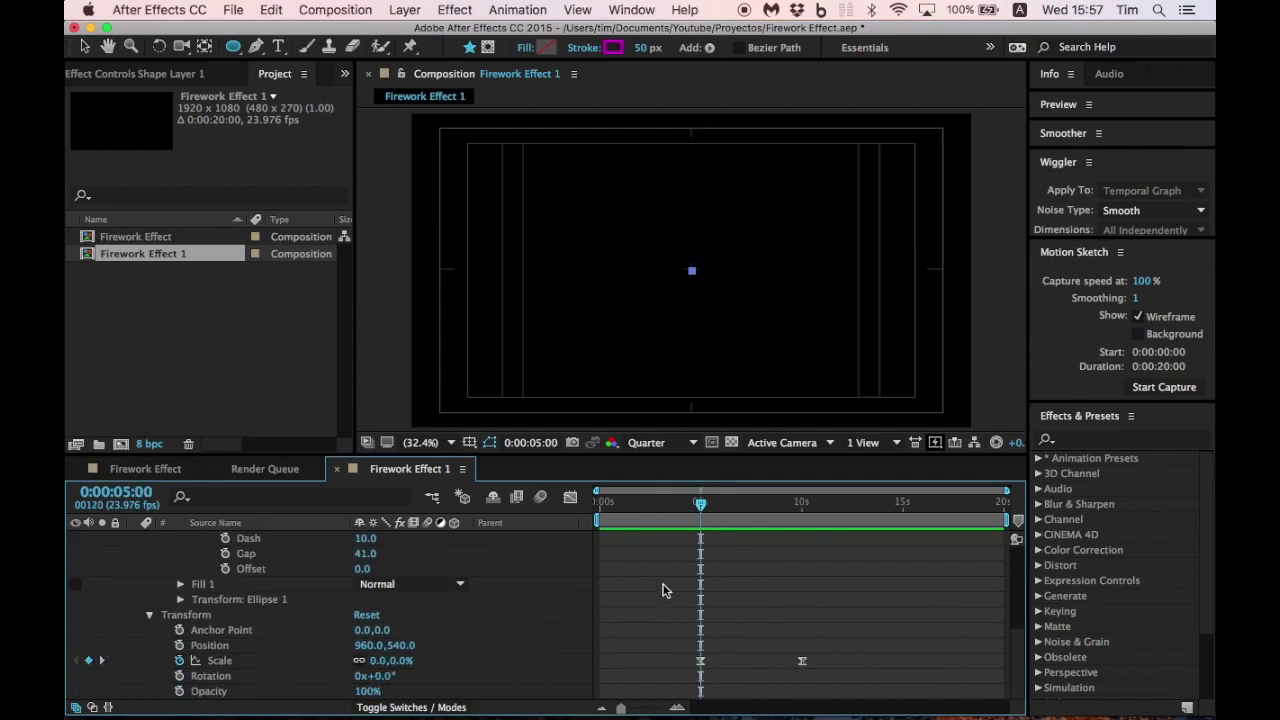
{"action": "scroll", "coordinate": [742, 594], "scroll_direction": "up", "scroll_amount": 5}
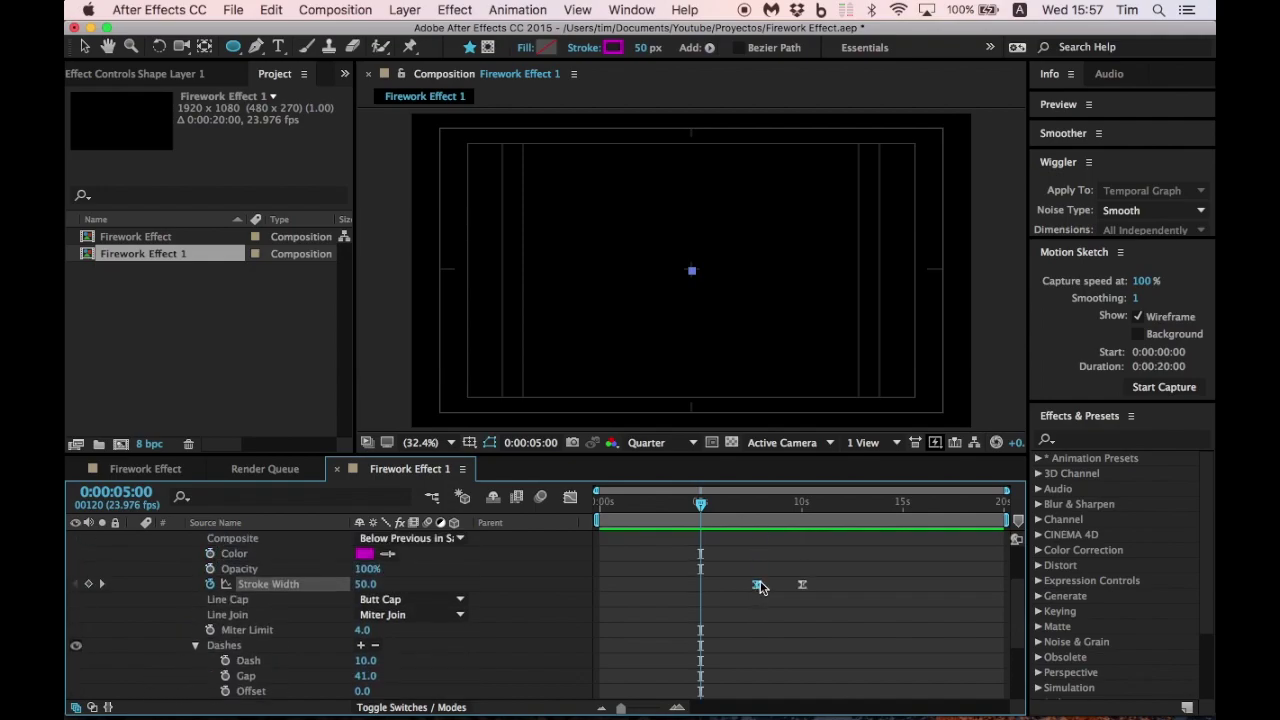
{"action": "mouse_move", "coordinate": [757, 590]}
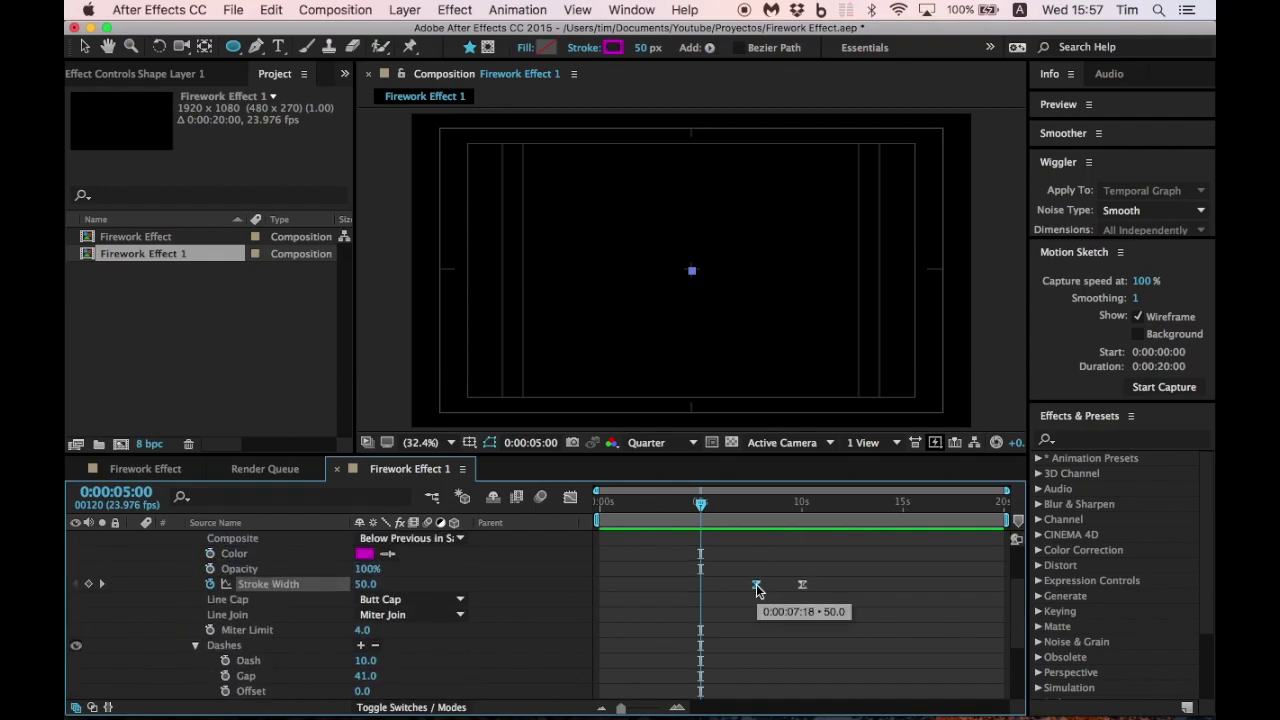
{"action": "left_click_drag", "start_coordinate": [757, 590], "coordinate": [769, 591]}
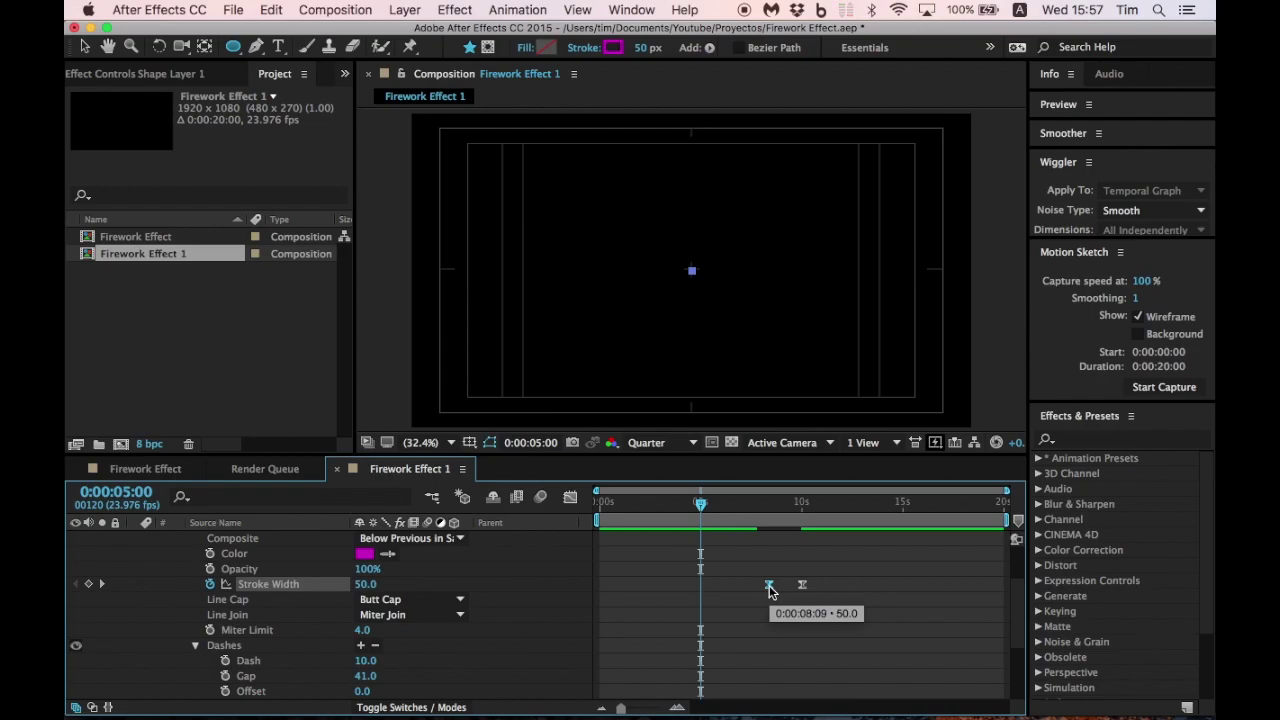
{"action": "left_click_drag", "start_coordinate": [769, 591], "coordinate": [769, 591]}
{"action": "key", "text": "space"}
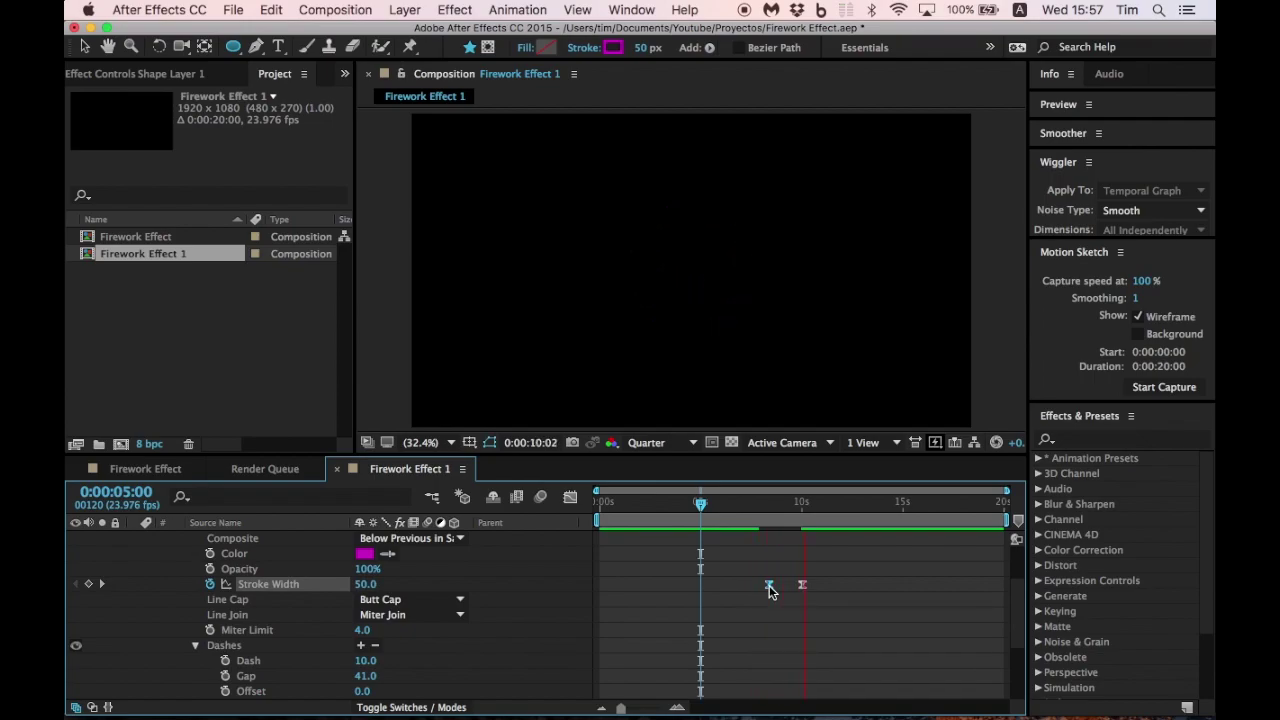
{"action": "key", "text": "space"}
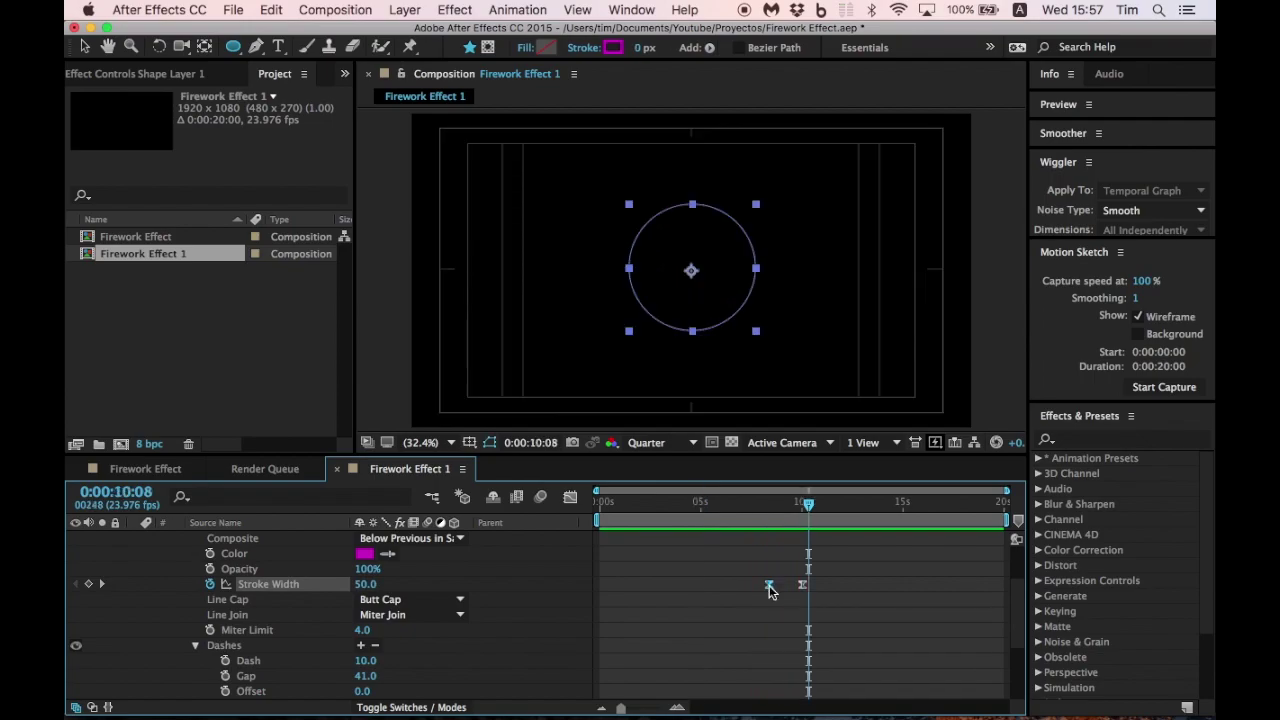
Step: At the Stroke Width keyframe, lower the magenta ring's dash Gap from 41 to 39
{"action": "left_click", "coordinate": [80, 585]}
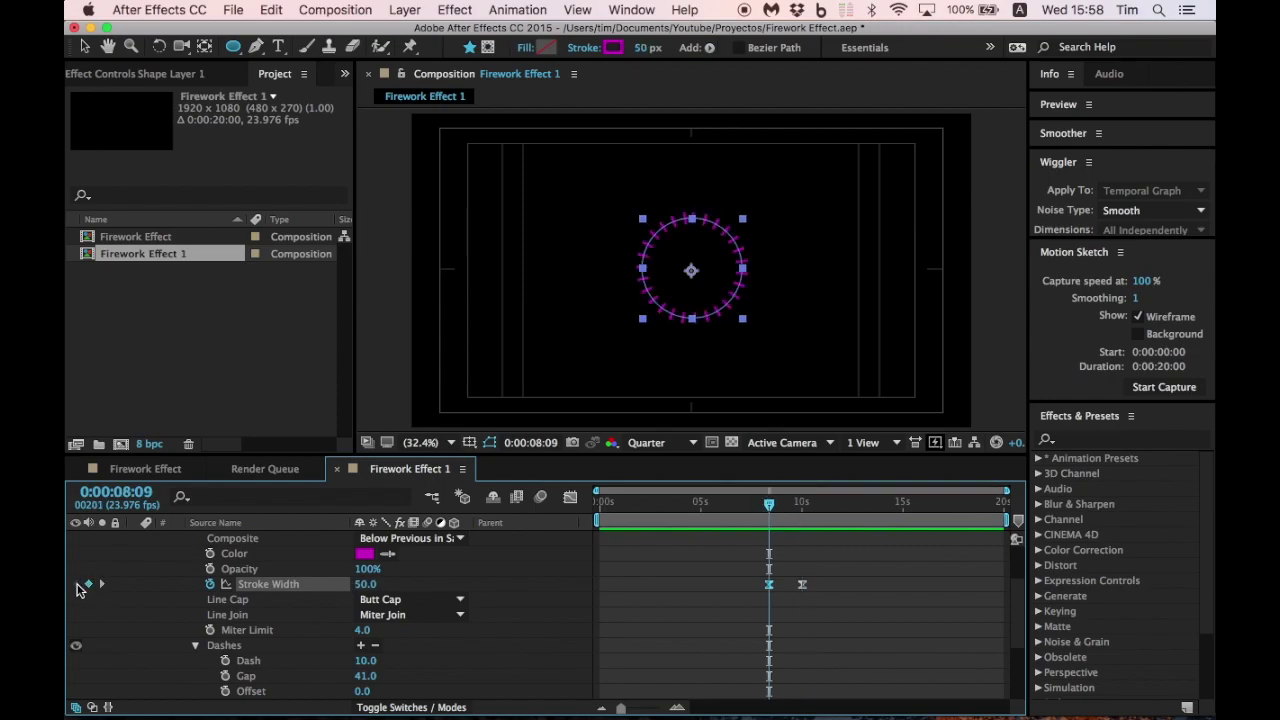
{"action": "scroll", "coordinate": [375, 650], "scroll_direction": "down", "scroll_amount": 2}
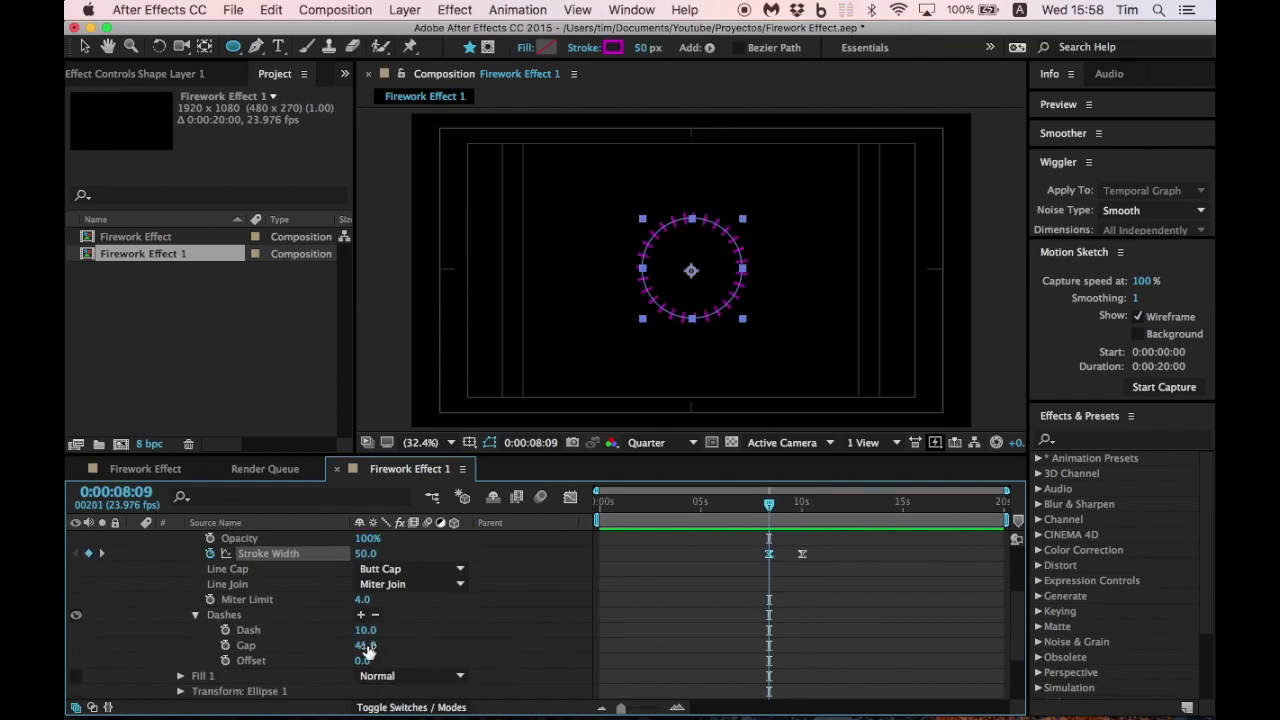
{"action": "left_click_drag", "start_coordinate": [368, 650], "coordinate": [366, 645]}
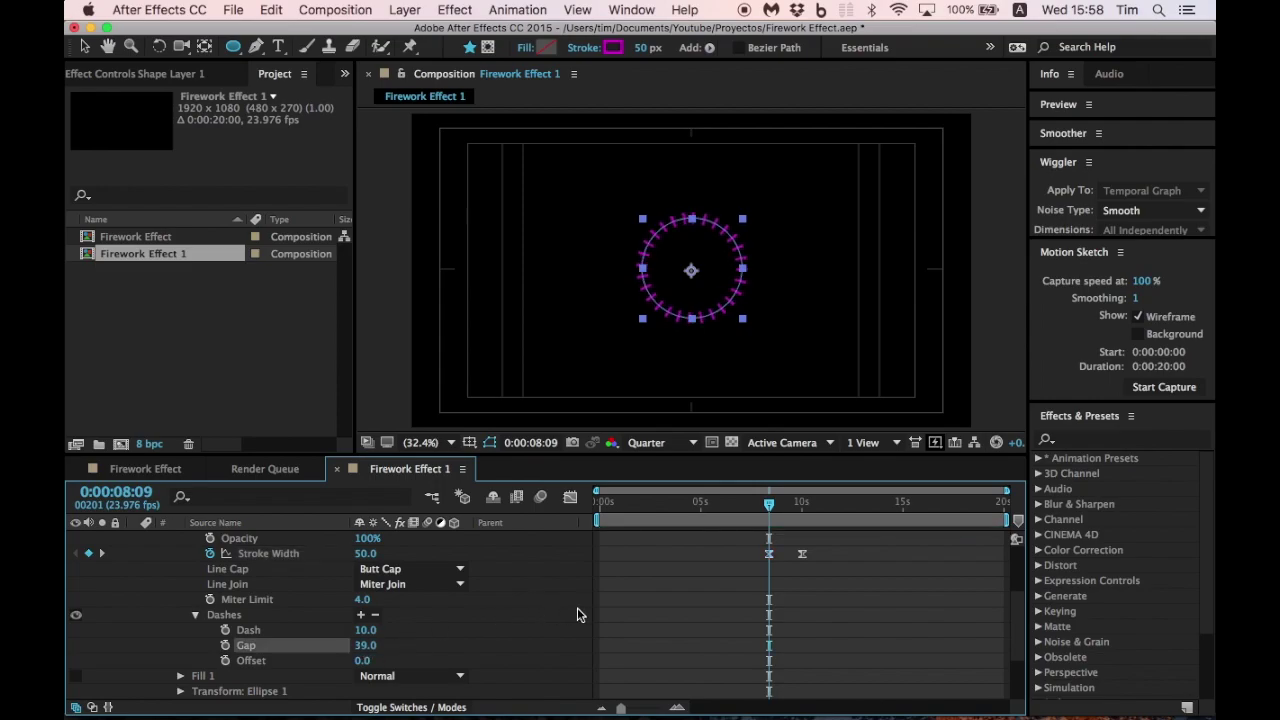
{"action": "left_click", "coordinate": [733, 601]}
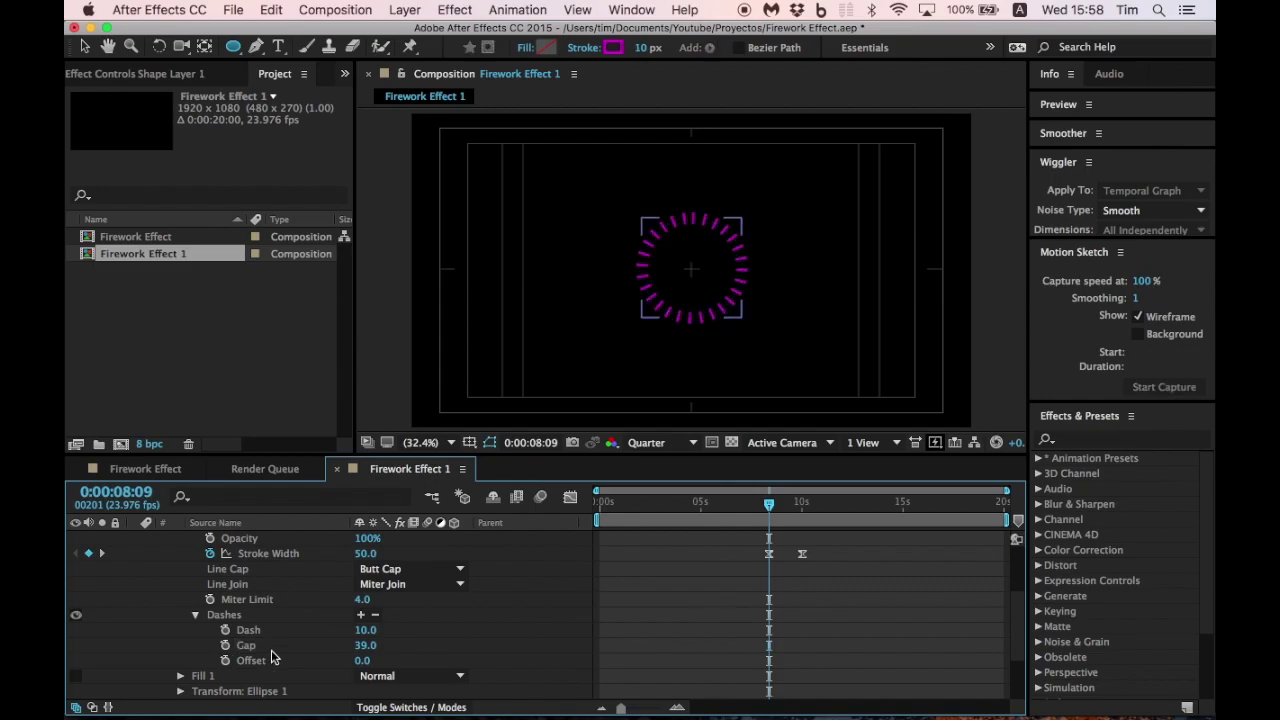
{"action": "scroll", "coordinate": [271, 650], "scroll_direction": "up", "scroll_amount": 5}
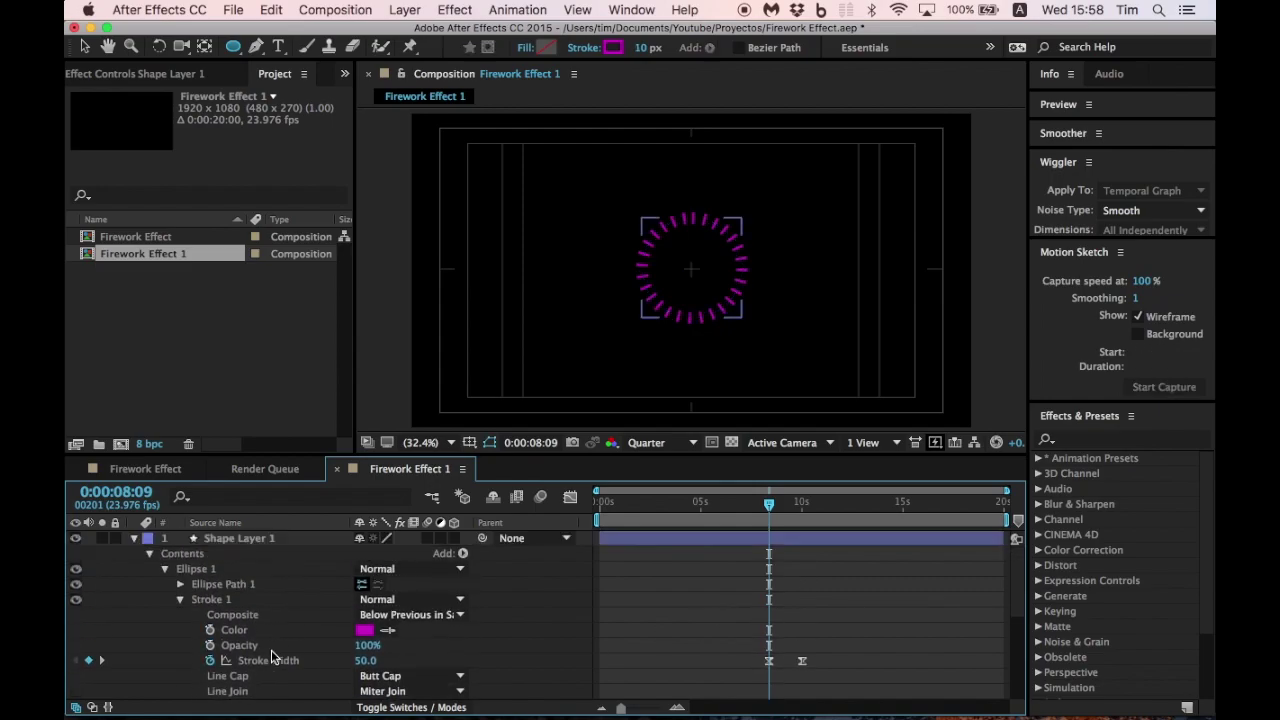
Step: Duplicate Shape Layer 1 as Shape Layer 2 and start it about 2 seconds later
{"action": "left_click", "coordinate": [133, 538]}
{"action": "left_click", "coordinate": [291, 536]}
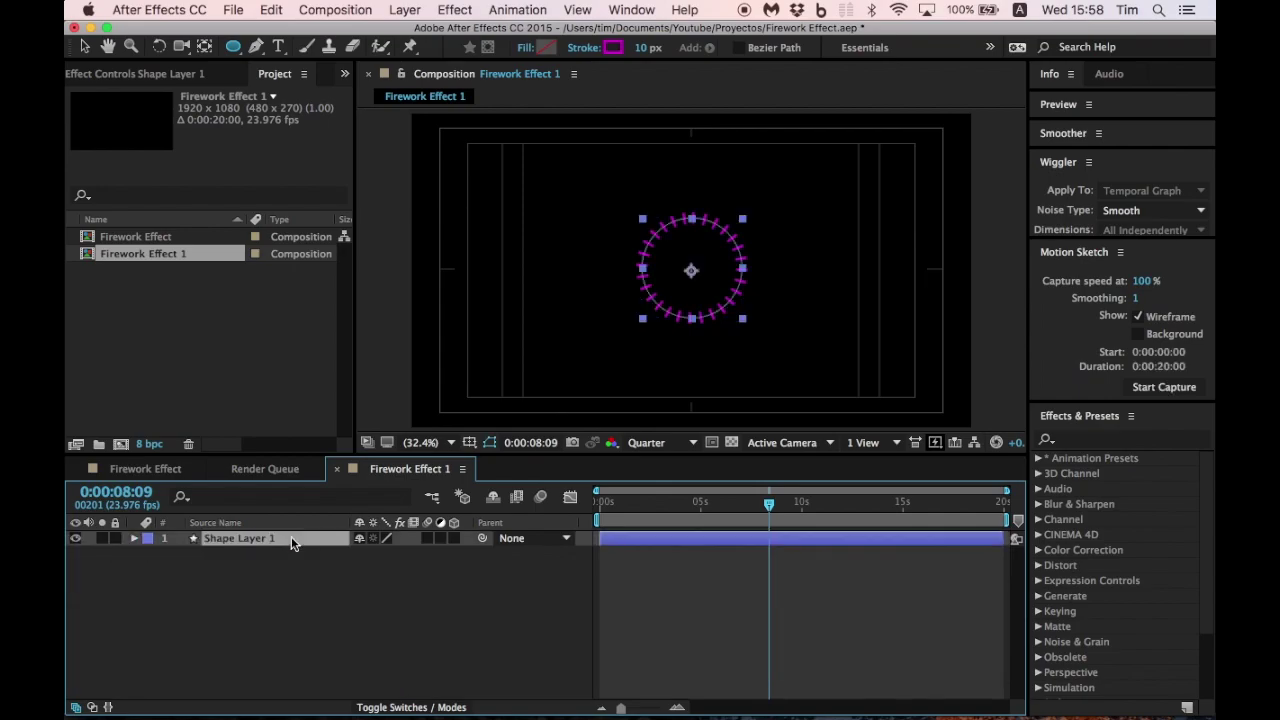
{"action": "key", "text": "super+d"}
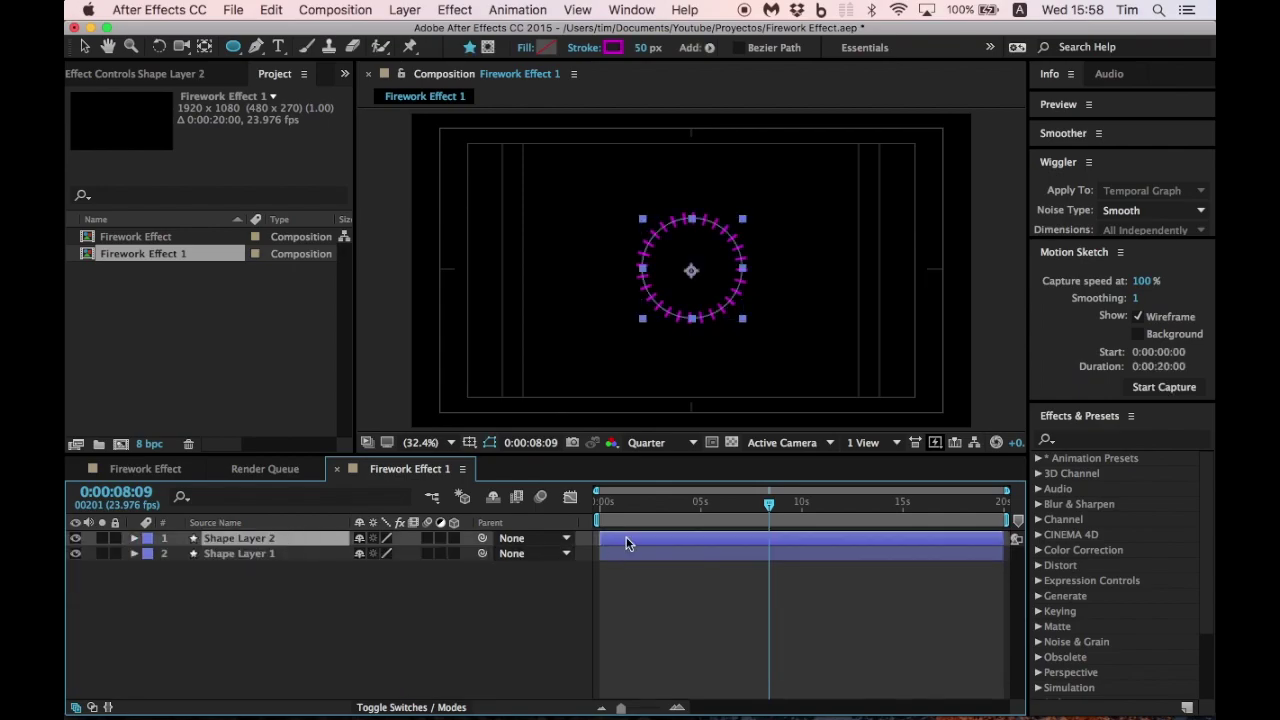
{"action": "left_click_drag", "start_coordinate": [626, 542], "coordinate": [671, 543]}
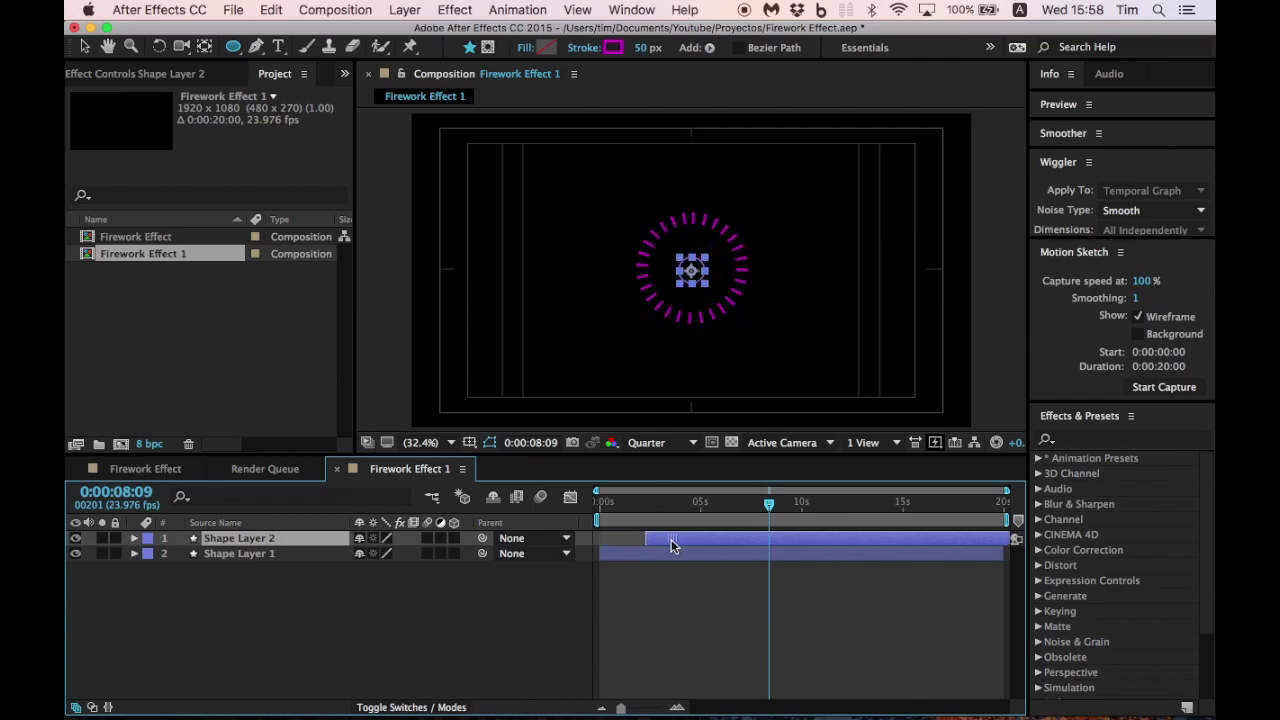
Step: Move Shape Layer 2's ring up and to the right and make its stroke blue
{"action": "left_click", "coordinate": [85, 47]}
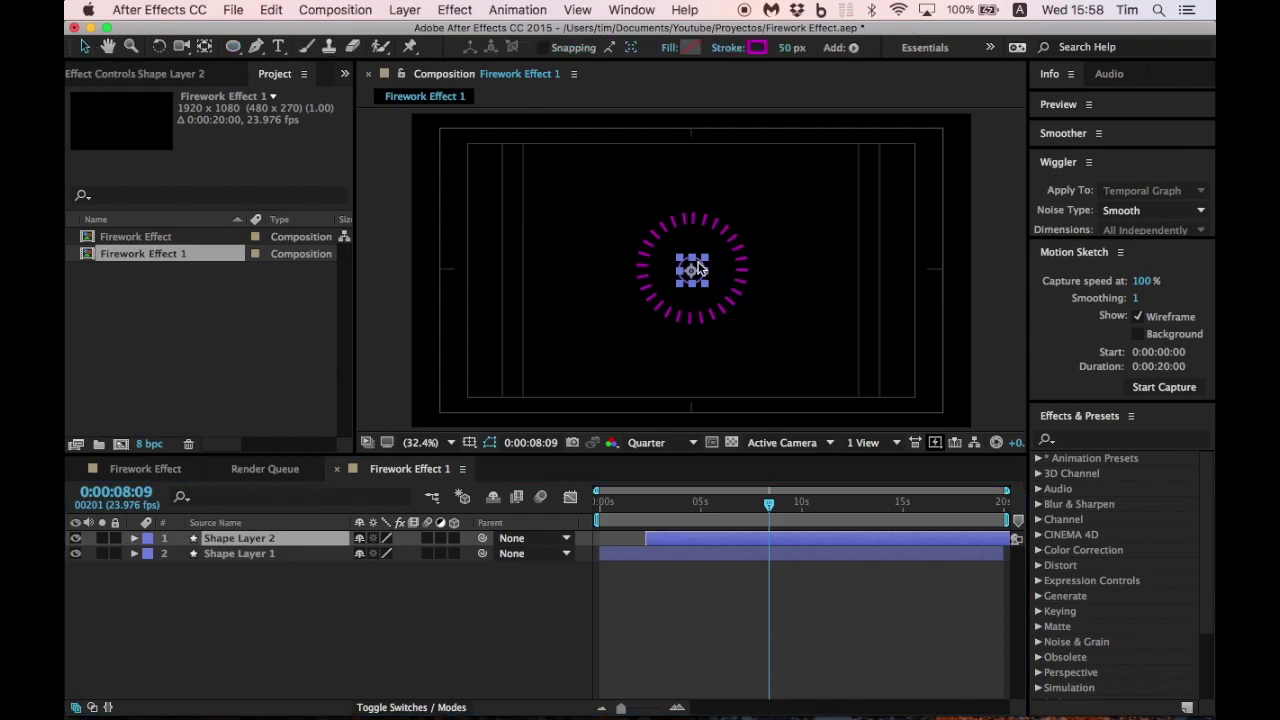
{"action": "left_click_drag", "start_coordinate": [700, 268], "coordinate": [797, 186]}
{"action": "left_click", "coordinate": [757, 47]}
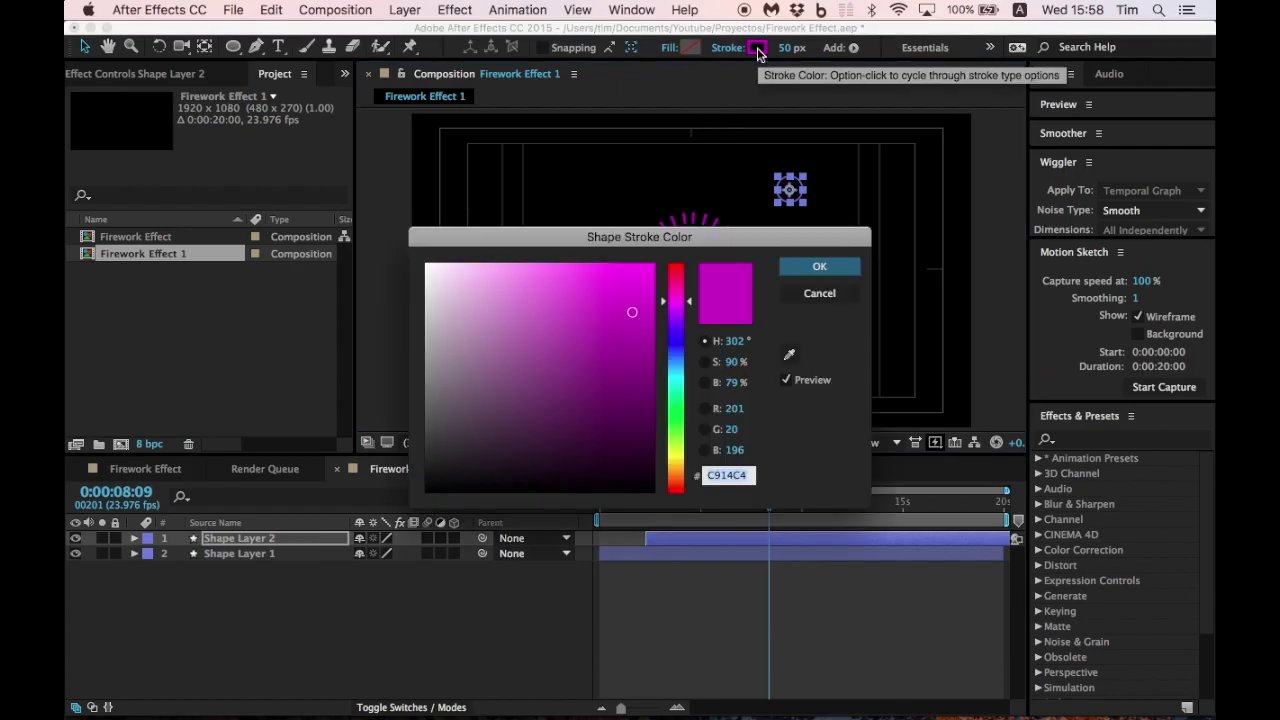
{"action": "left_click", "coordinate": [677, 340]}
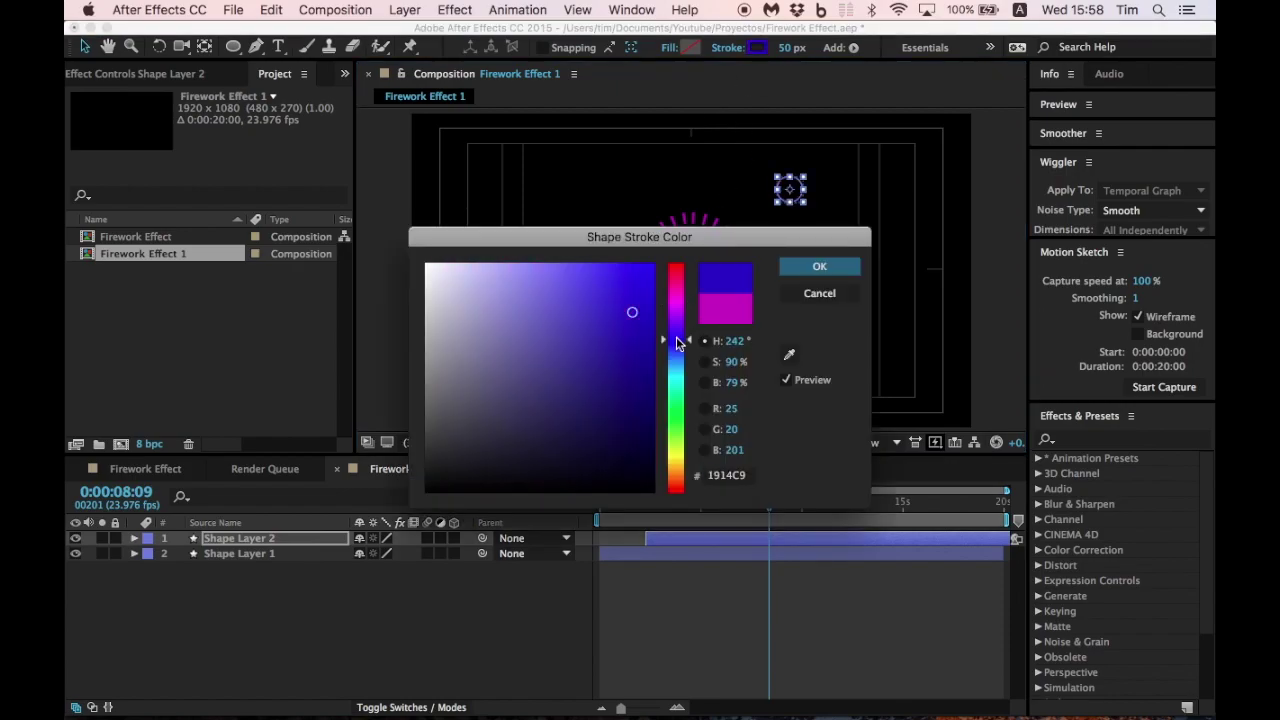
{"action": "left_click", "coordinate": [820, 266]}
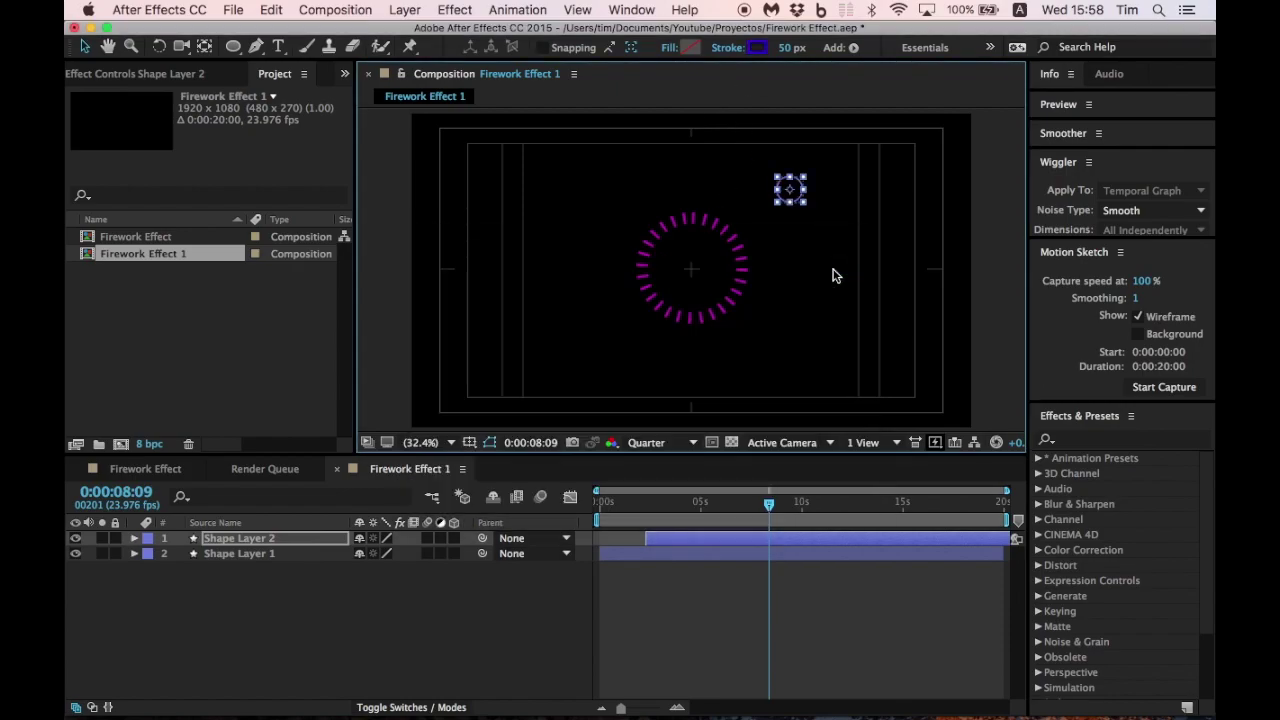
Step: Duplicate Shape Layer 1 as Shape Layer 3, start it earlier, and go to 0:00:01:17
{"action": "left_click", "coordinate": [727, 556]}
{"action": "key", "text": "ctrl+d"}
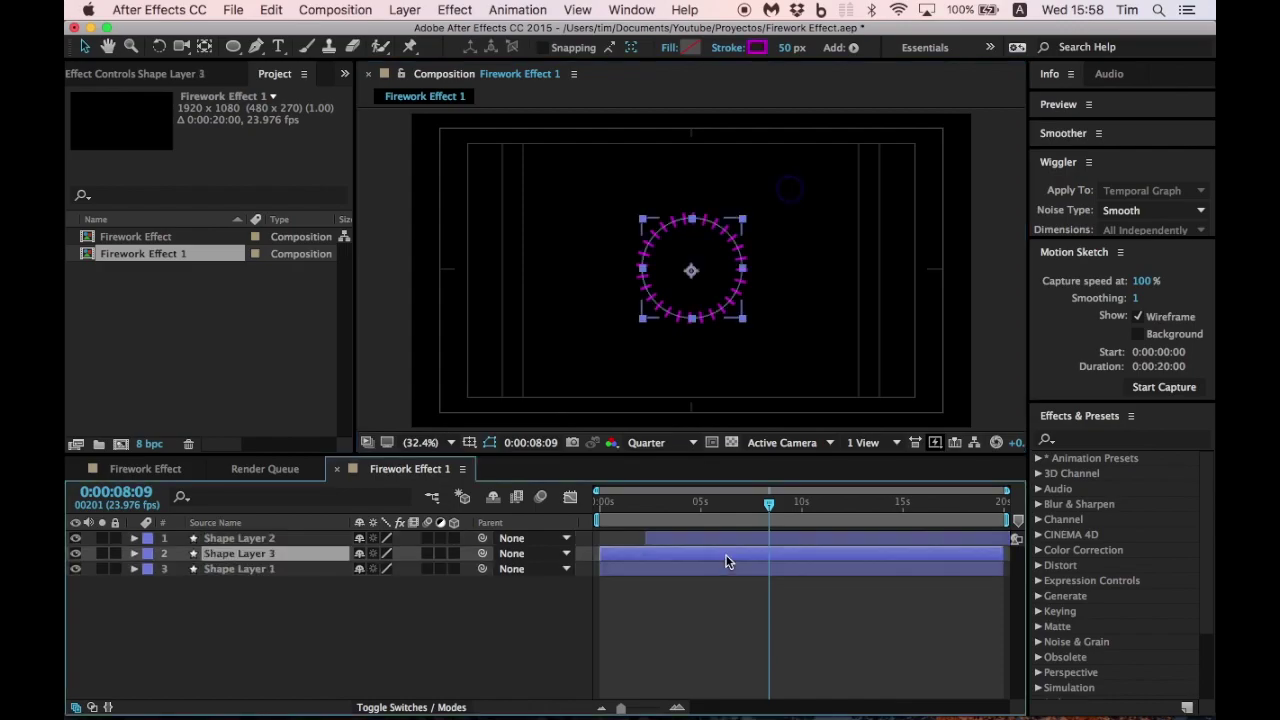
{"action": "left_click_drag", "start_coordinate": [727, 561], "coordinate": [693, 567]}
{"action": "left_click", "coordinate": [634, 502]}
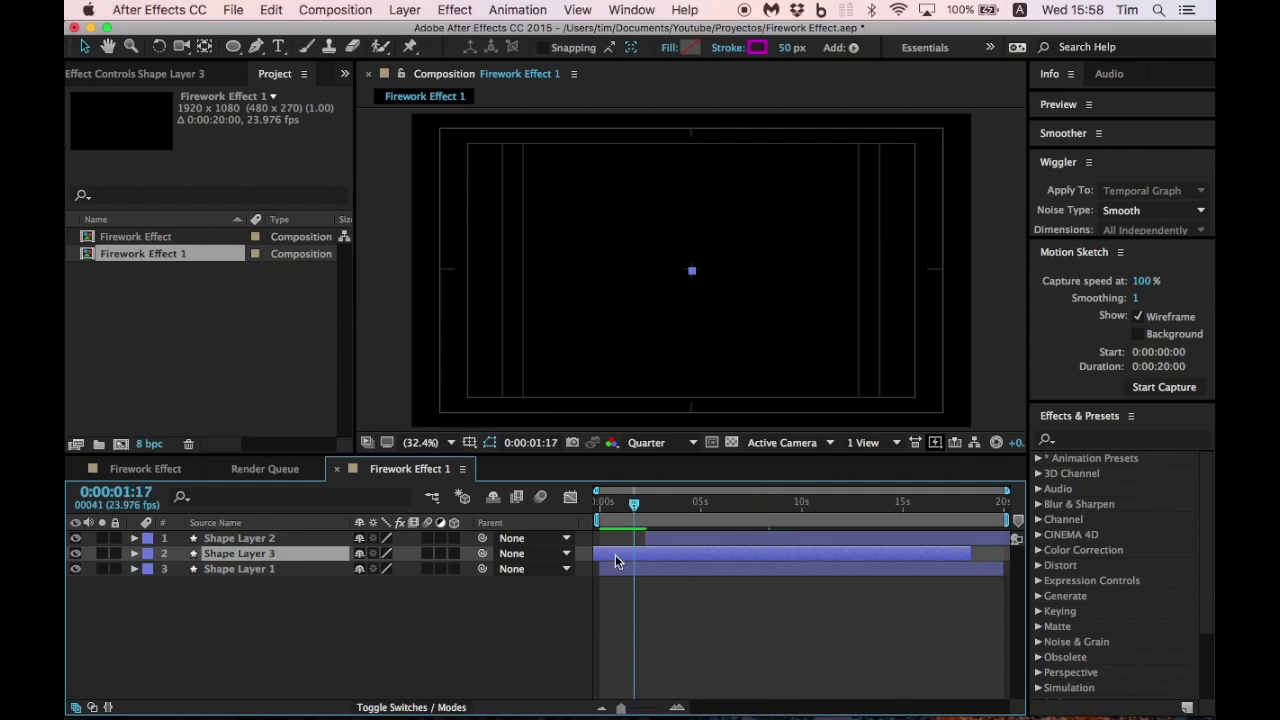
Step: Change Shape Layer 3's stroke colour to yellow (C3C914)
{"action": "left_click", "coordinate": [757, 47]}
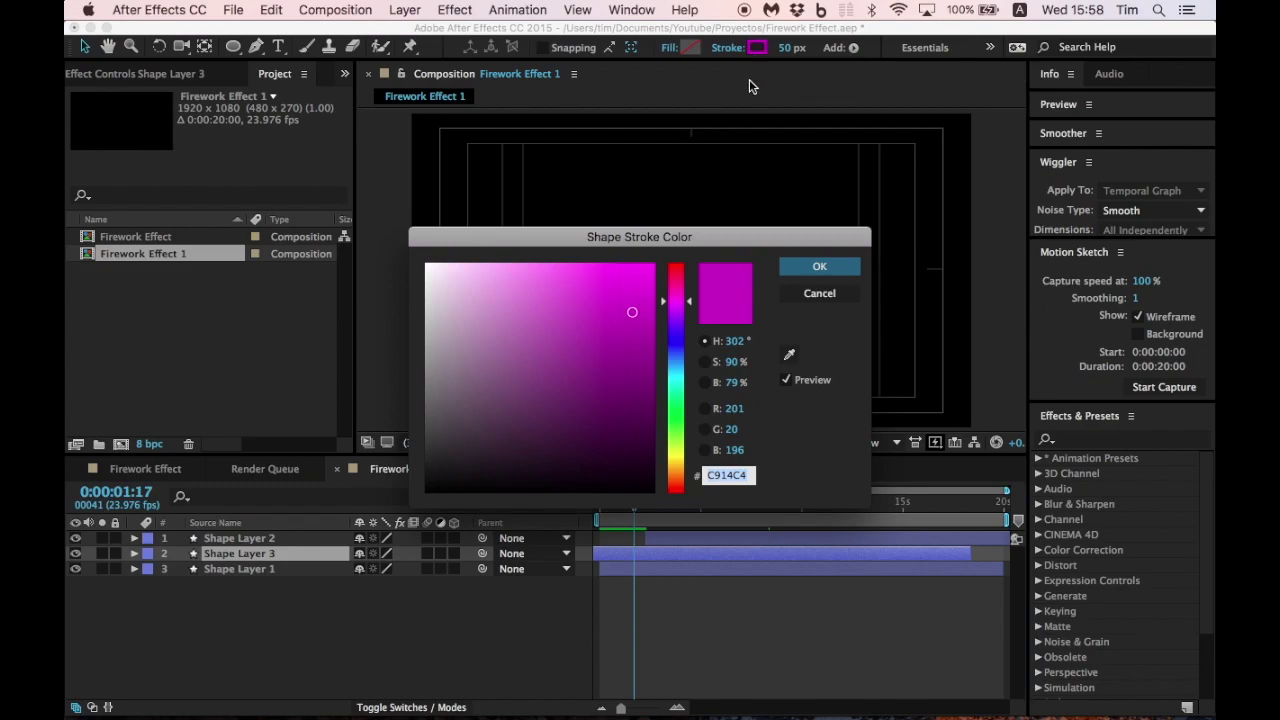
{"action": "left_click", "coordinate": [678, 429]}
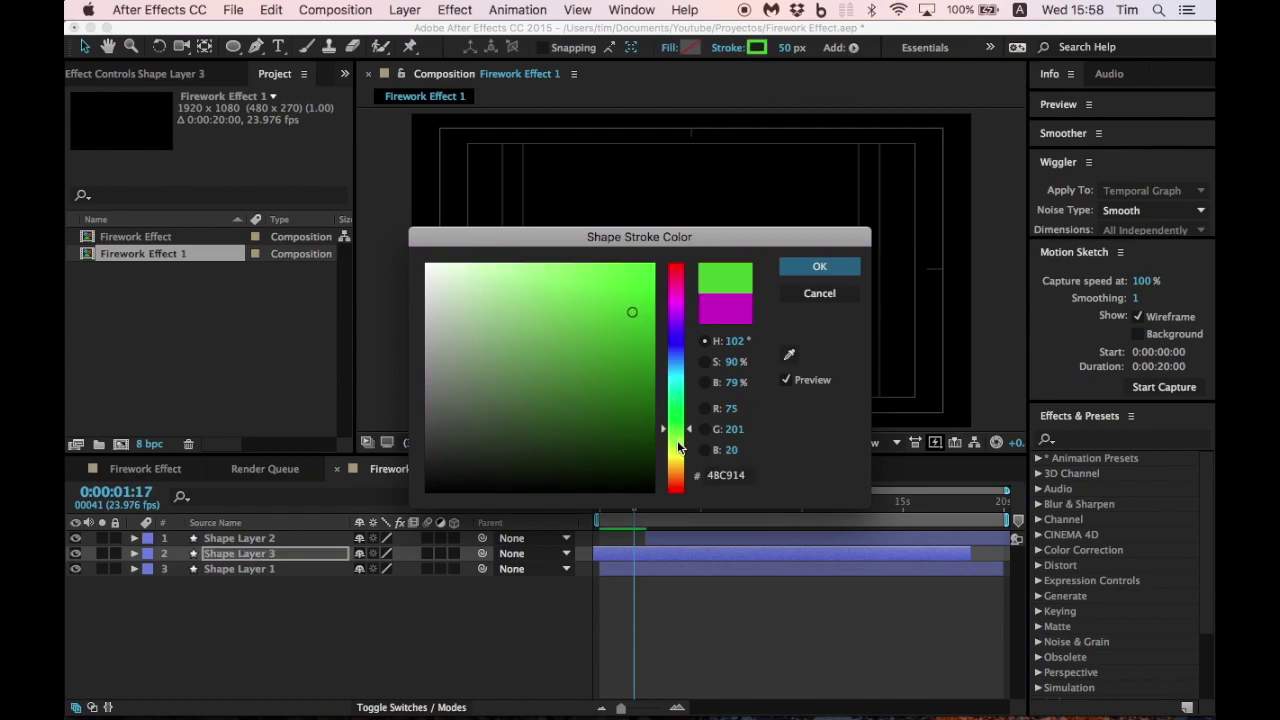
{"action": "left_click", "coordinate": [677, 442]}
{"action": "left_click", "coordinate": [679, 455]}
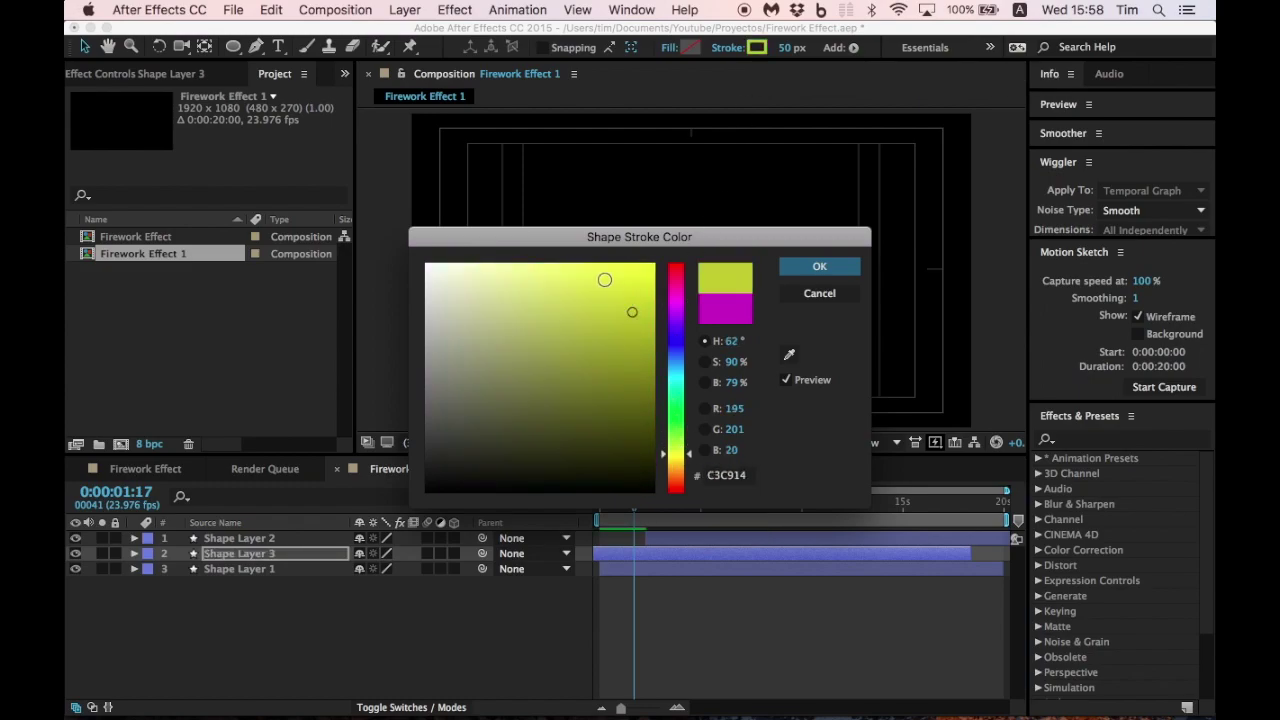
{"action": "left_click", "coordinate": [819, 267]}
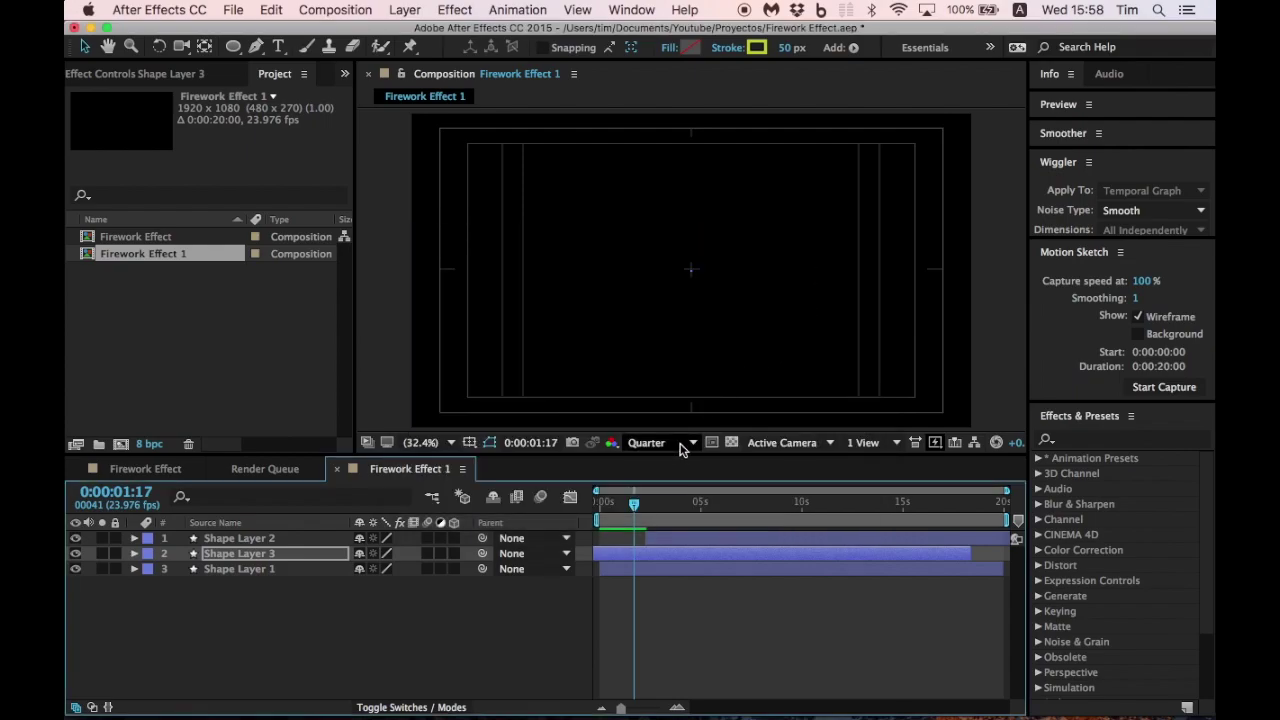
{"action": "left_click", "coordinate": [632, 556]}
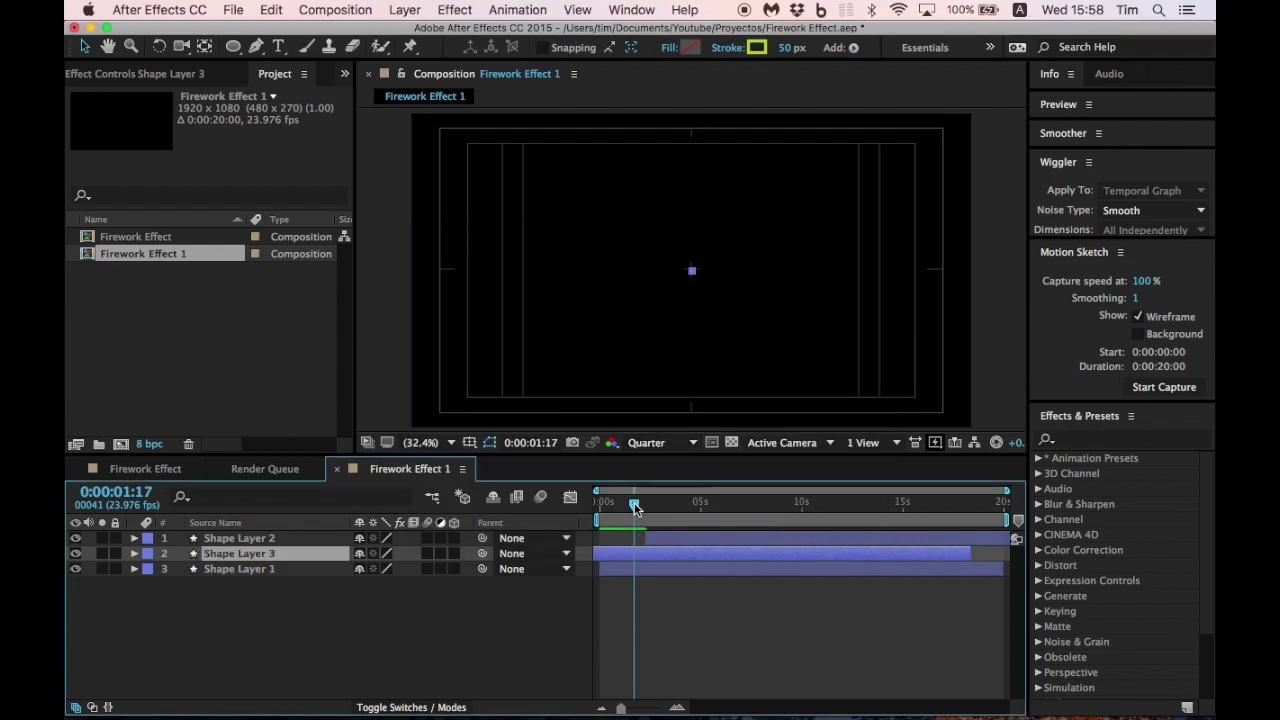
Step: Move the yellow ring toward the upper left, then preview all three firework bursts
{"action": "left_click_drag", "start_coordinate": [632, 507], "coordinate": [727, 511]}
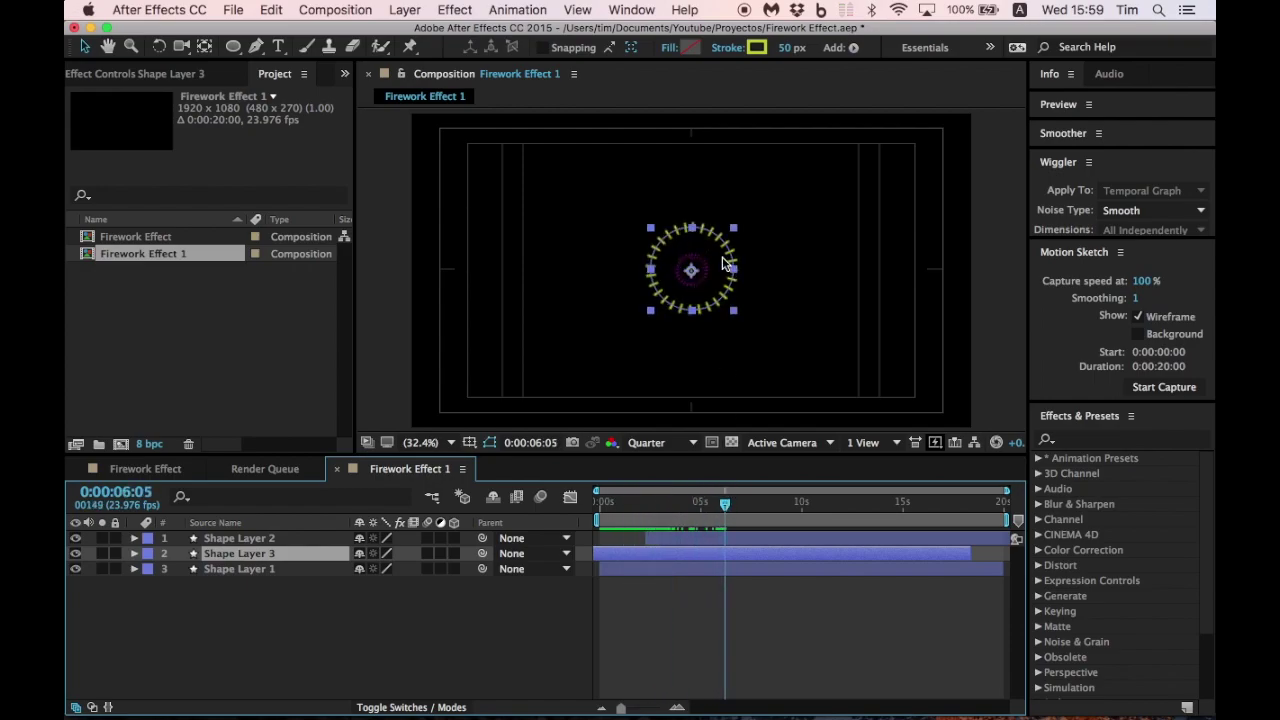
{"action": "left_click_drag", "start_coordinate": [724, 263], "coordinate": [593, 241]}
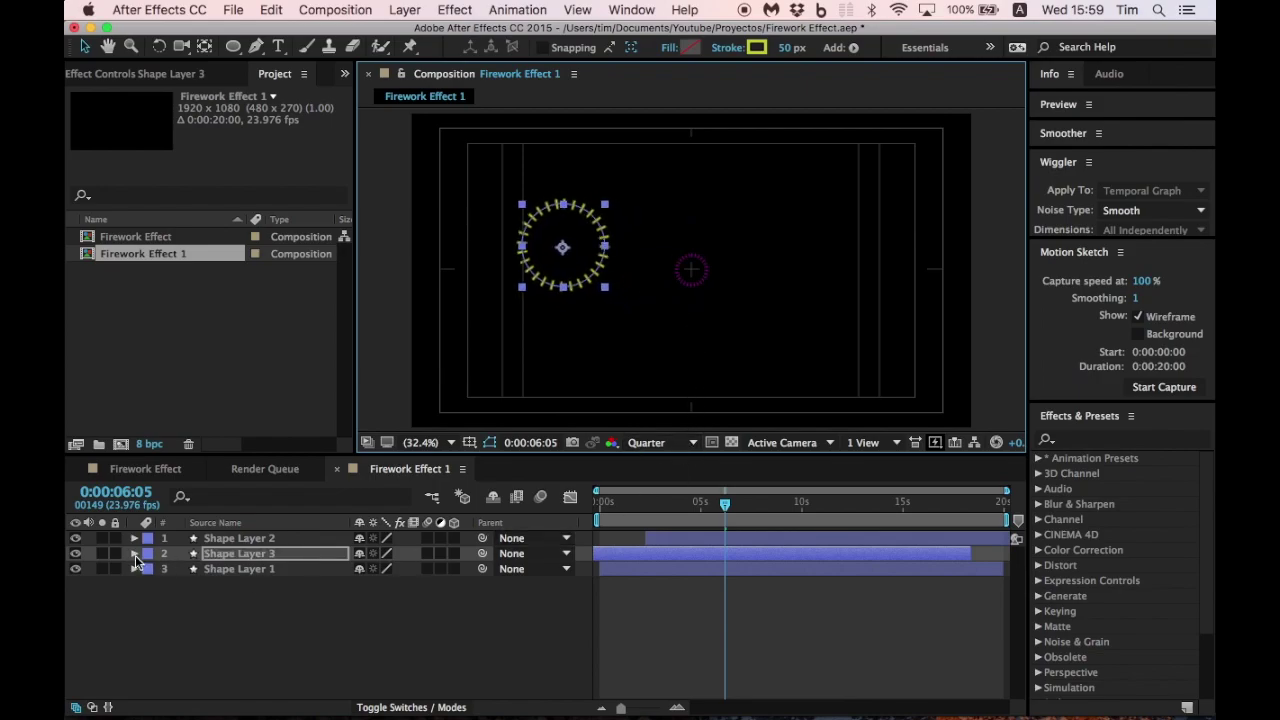
{"action": "key", "text": "space"}
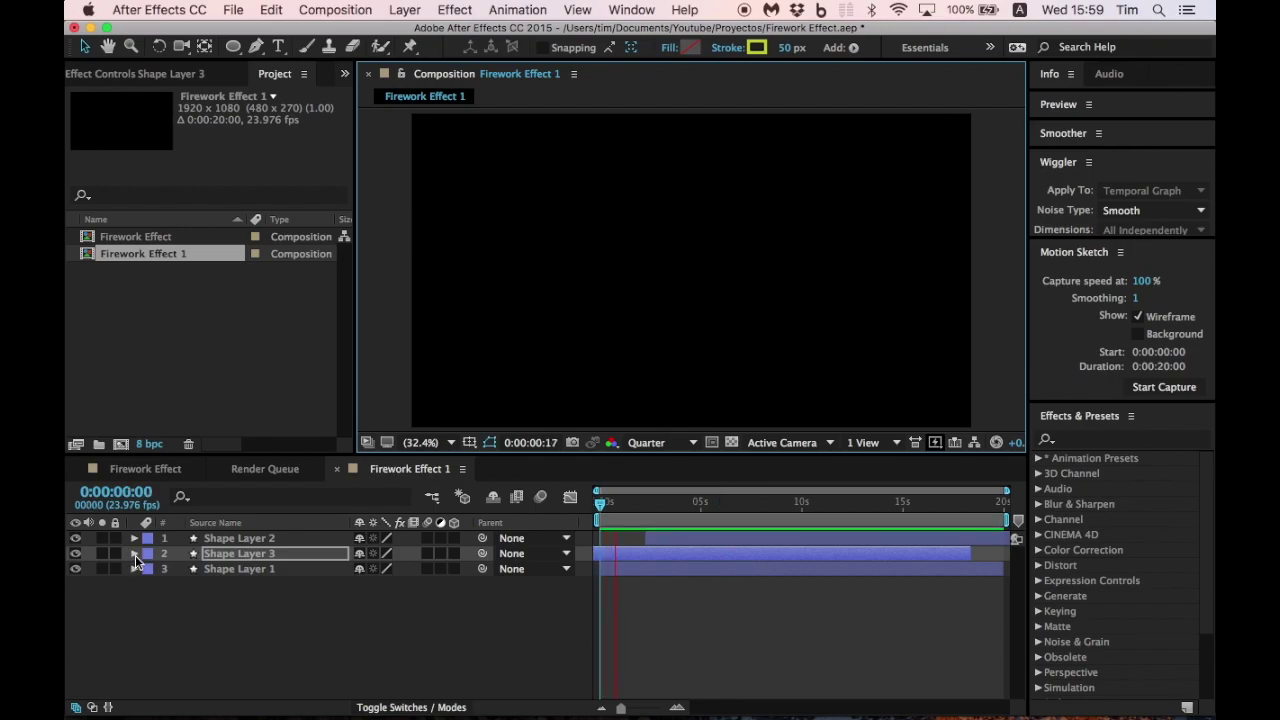